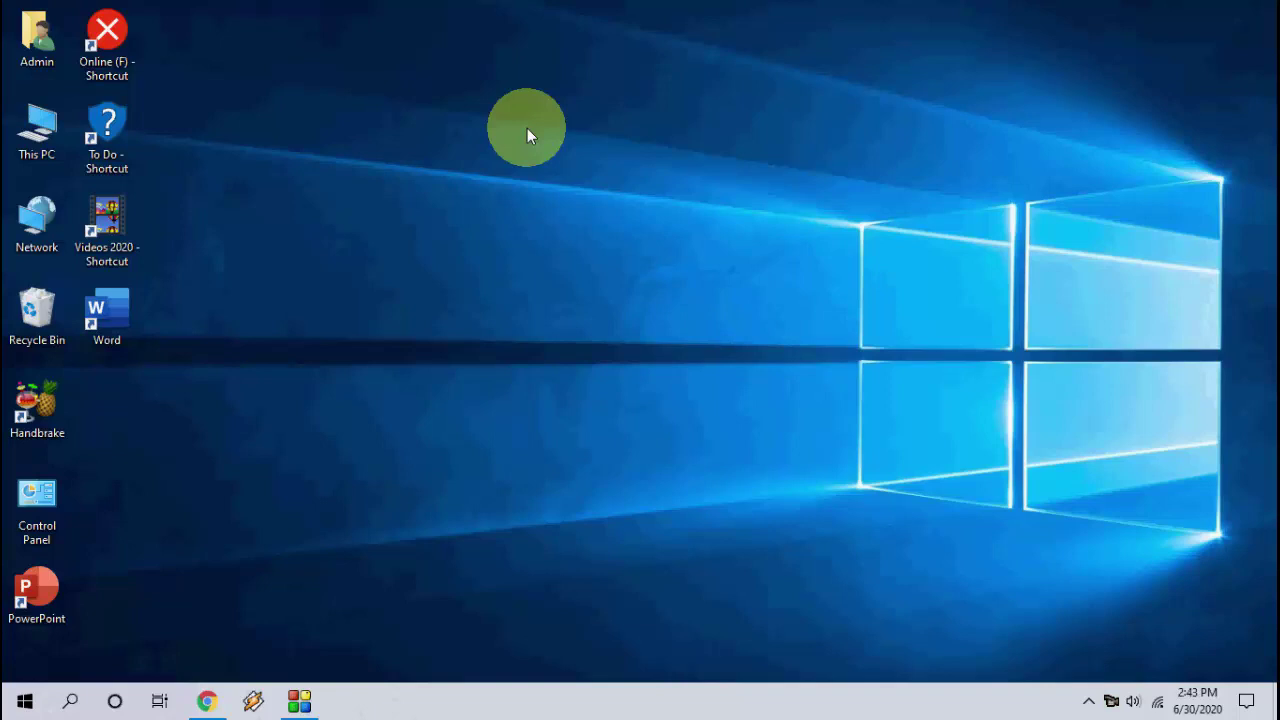
Step: Launch the Windows Update troubleshooter from Additional troubleshooters in Update & Security, then cancel it partway
left_click(25, 708)
left_click(23, 614)
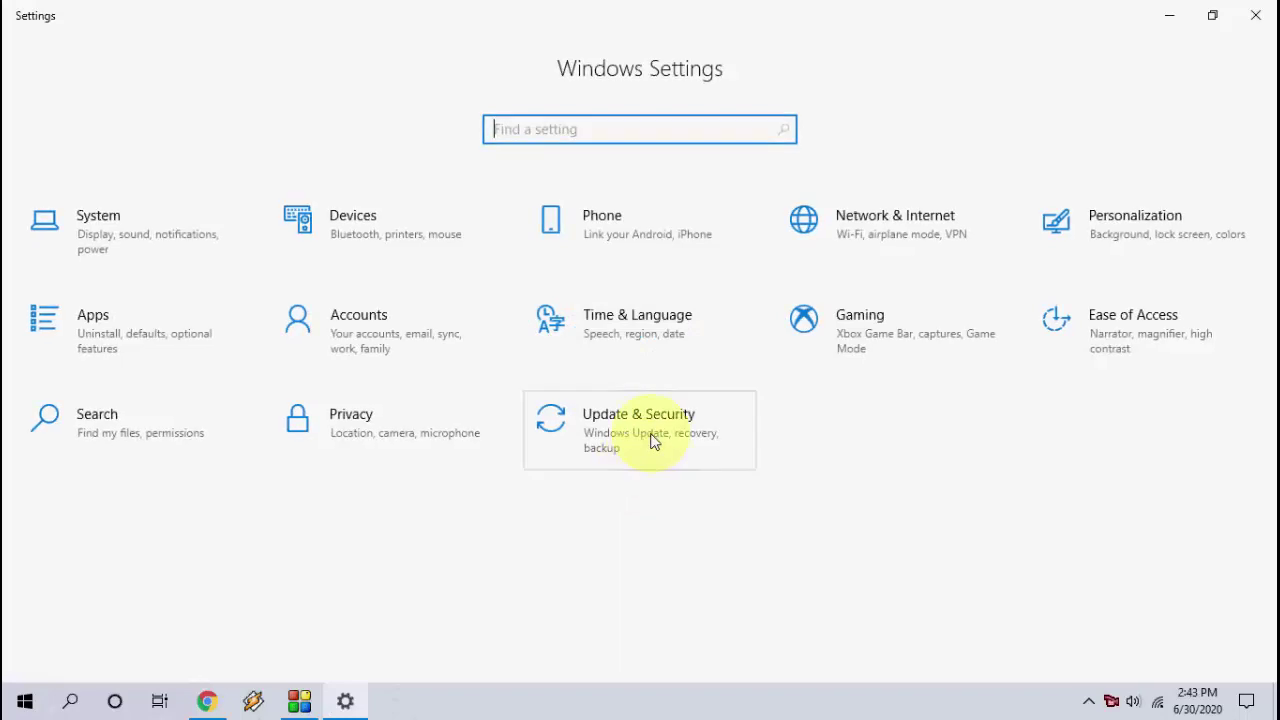
left_click(652, 441)
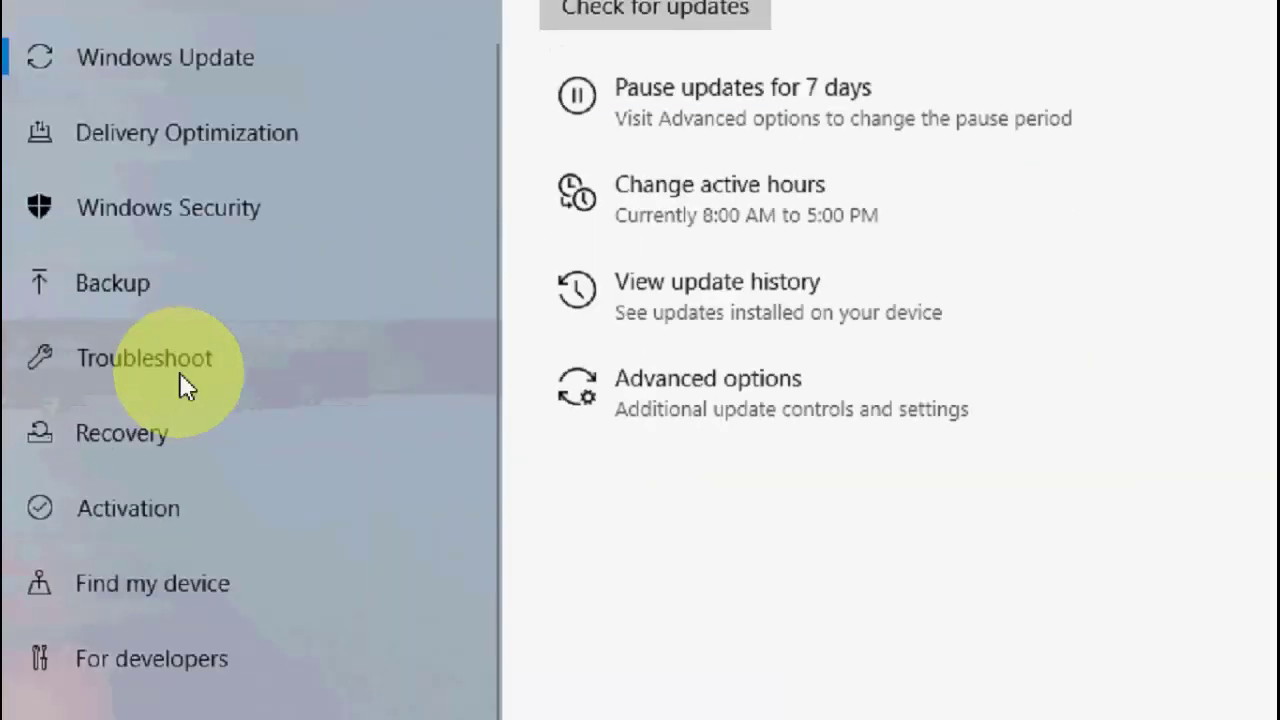
left_click(111, 403)
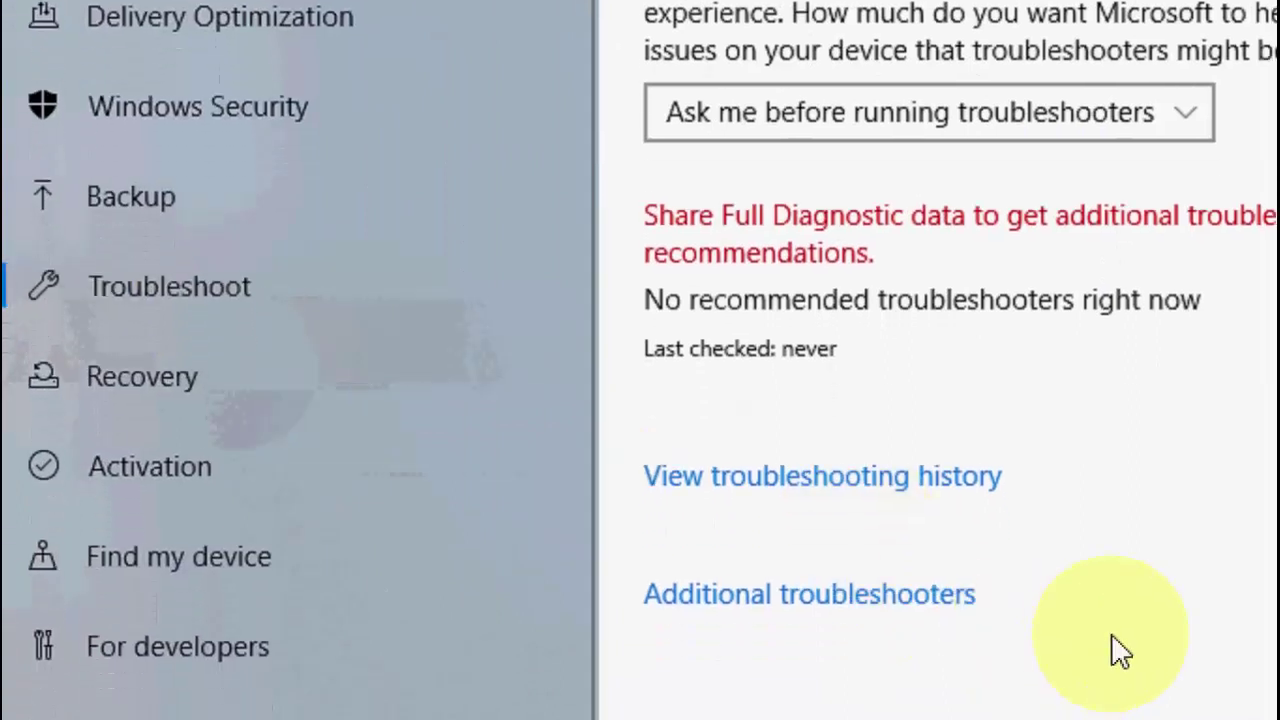
left_click(879, 594)
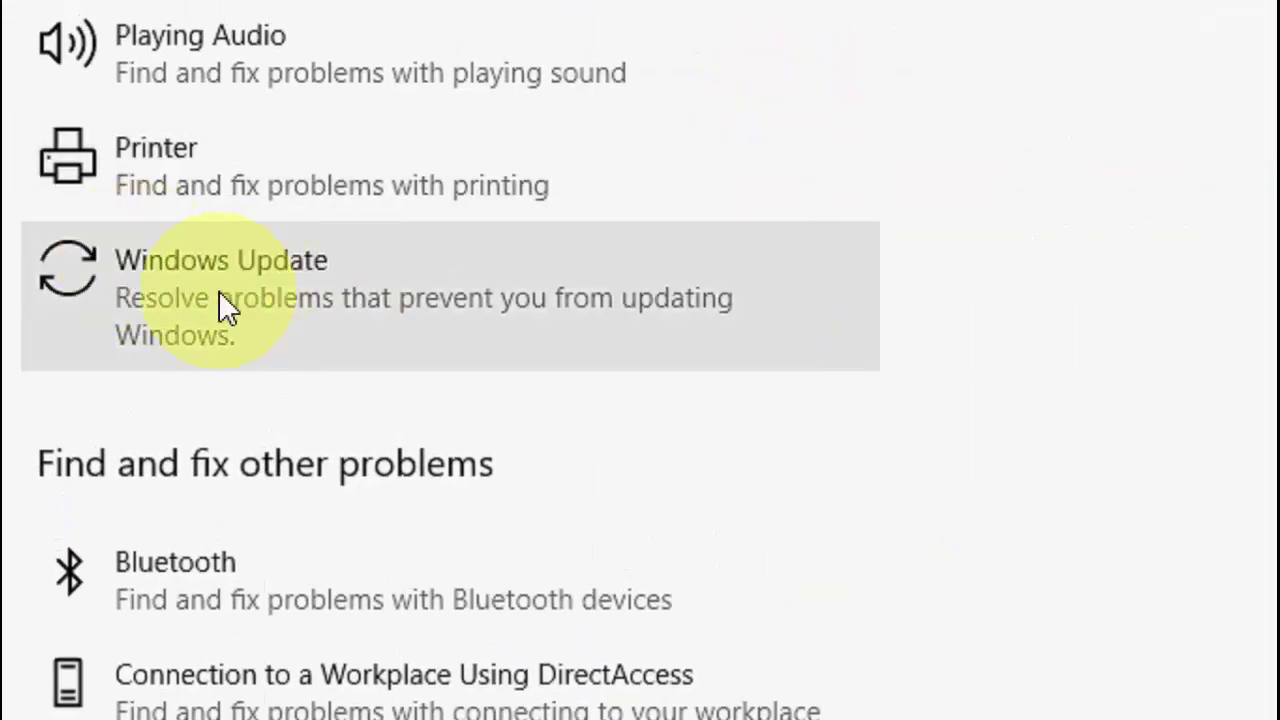
left_click(155, 305)
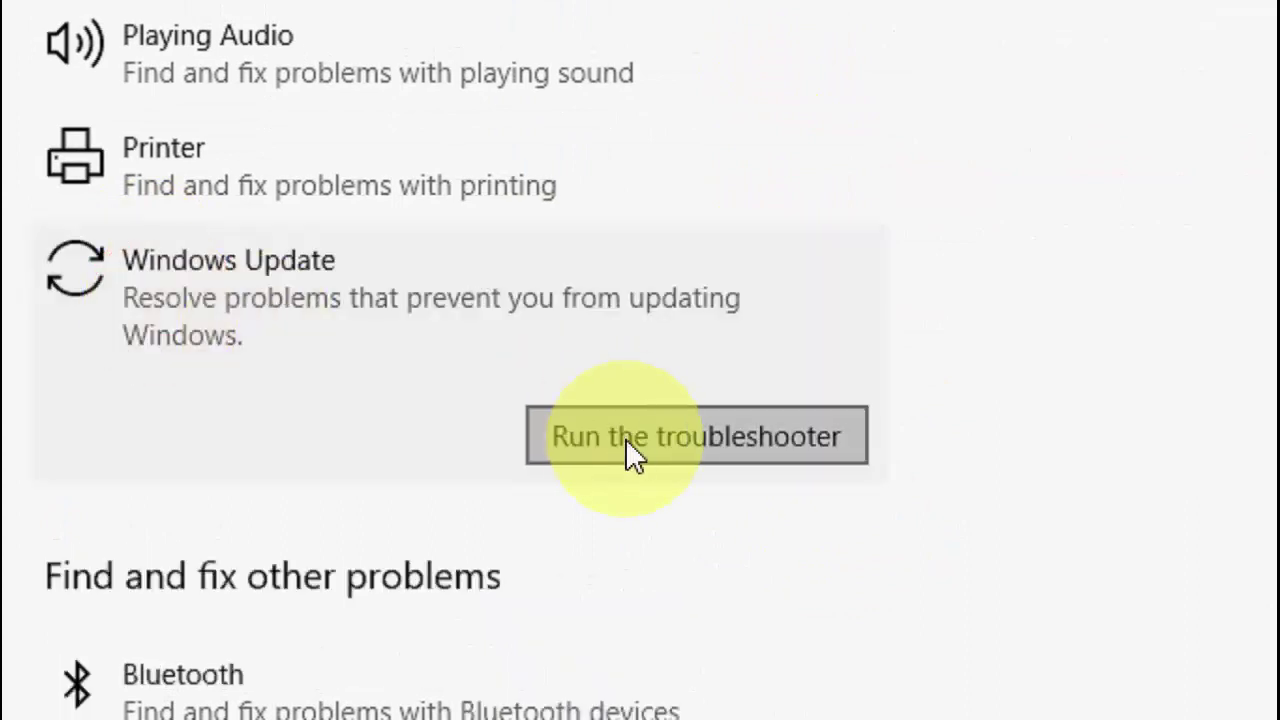
left_click(635, 444)
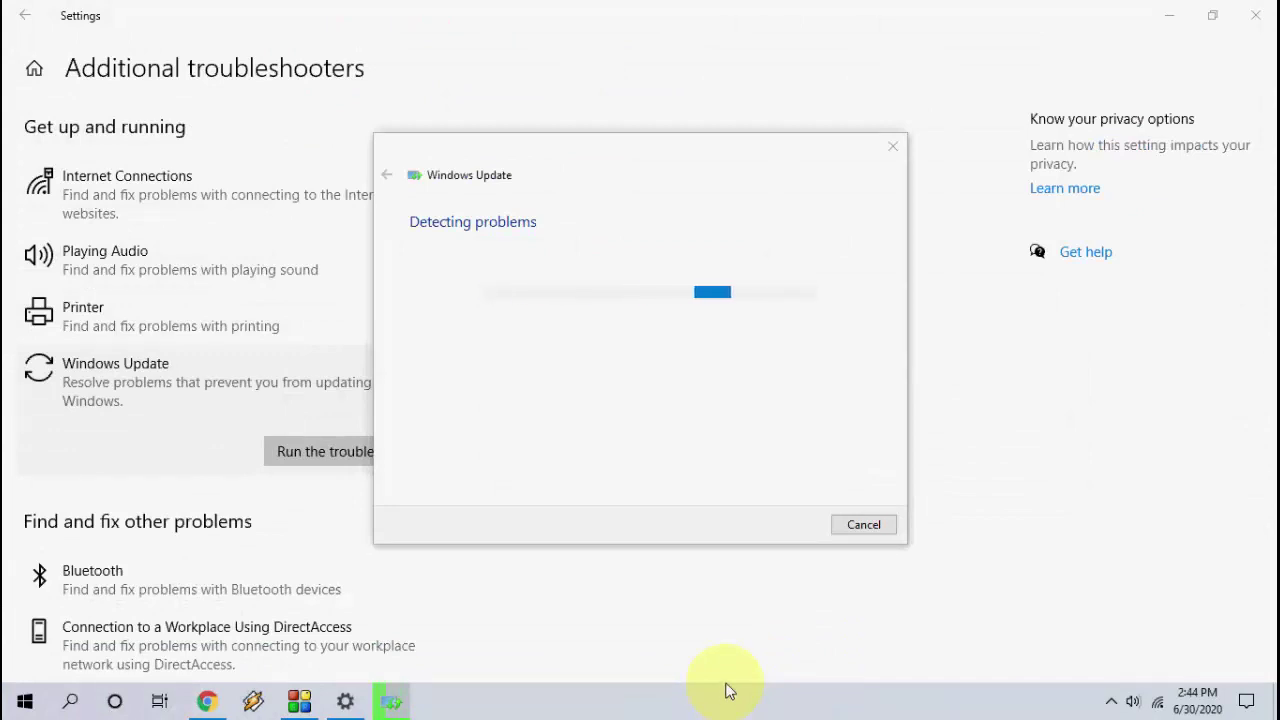
left_click(863, 525)
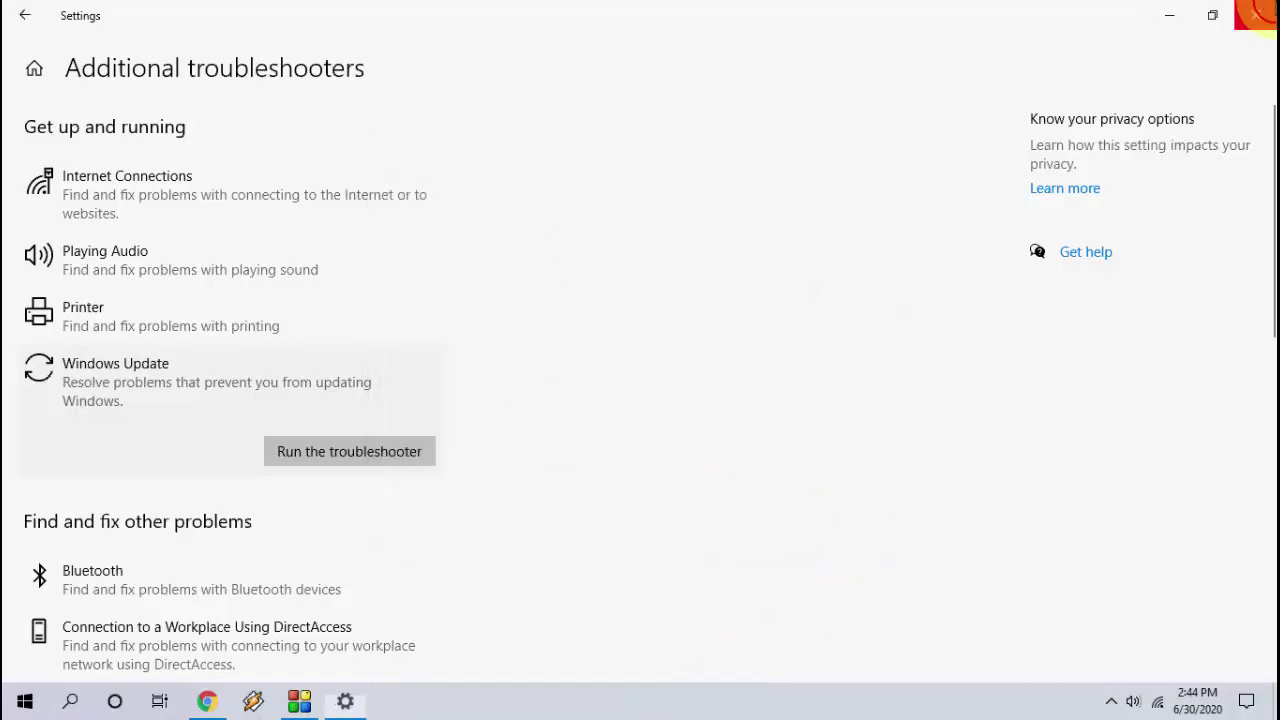
Step: Close Settings and open the Services console from a Start search for 'services', scrolled to the W entries
left_click(1256, 15)
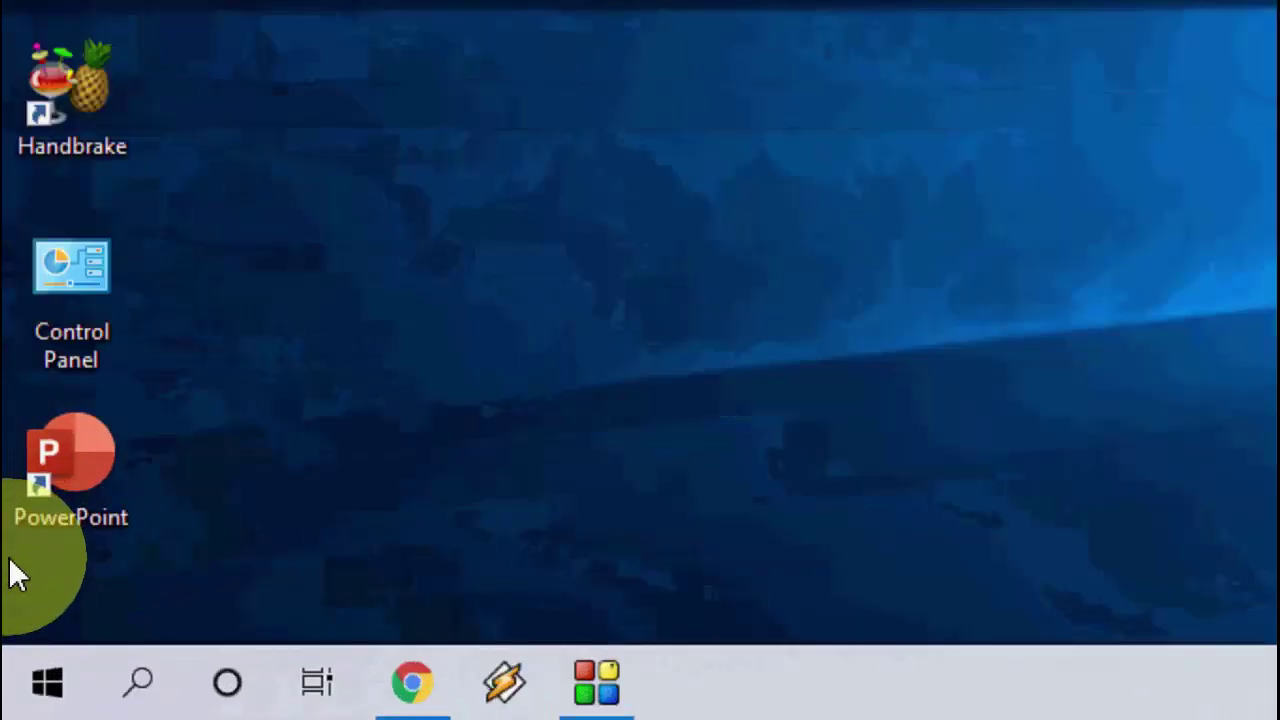
key("super")
type("services")
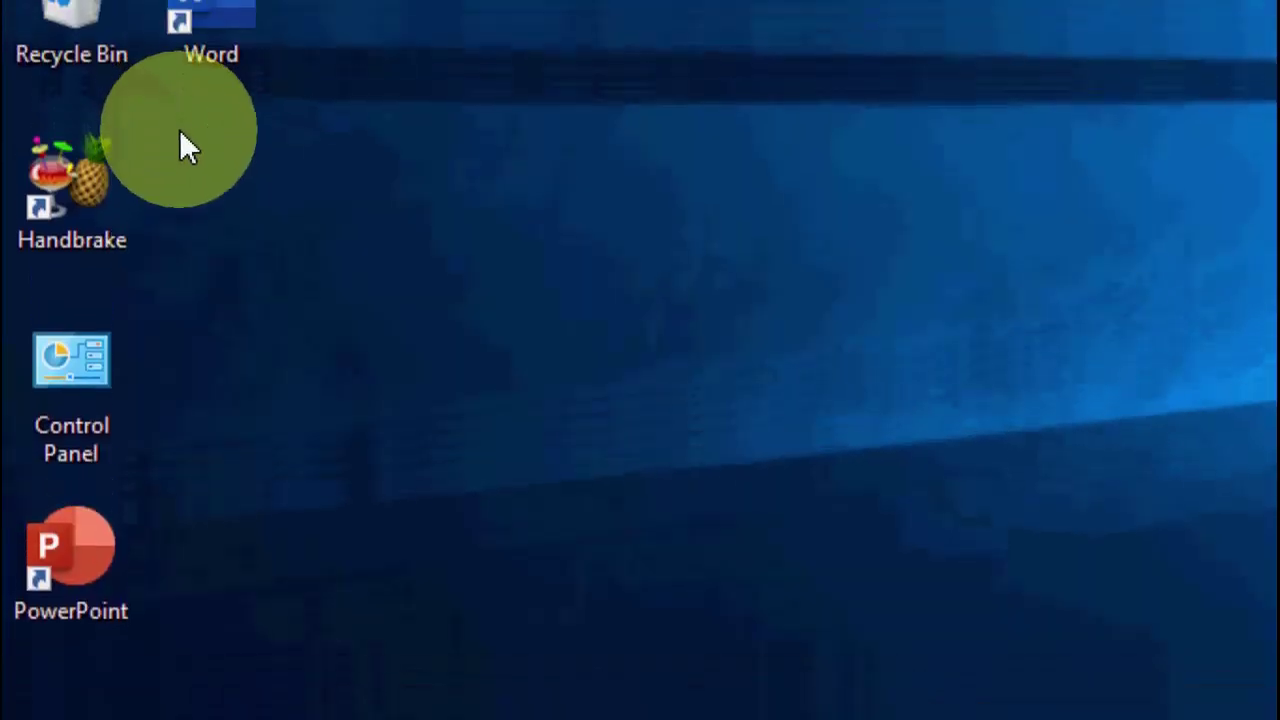
key("super")
type("services")
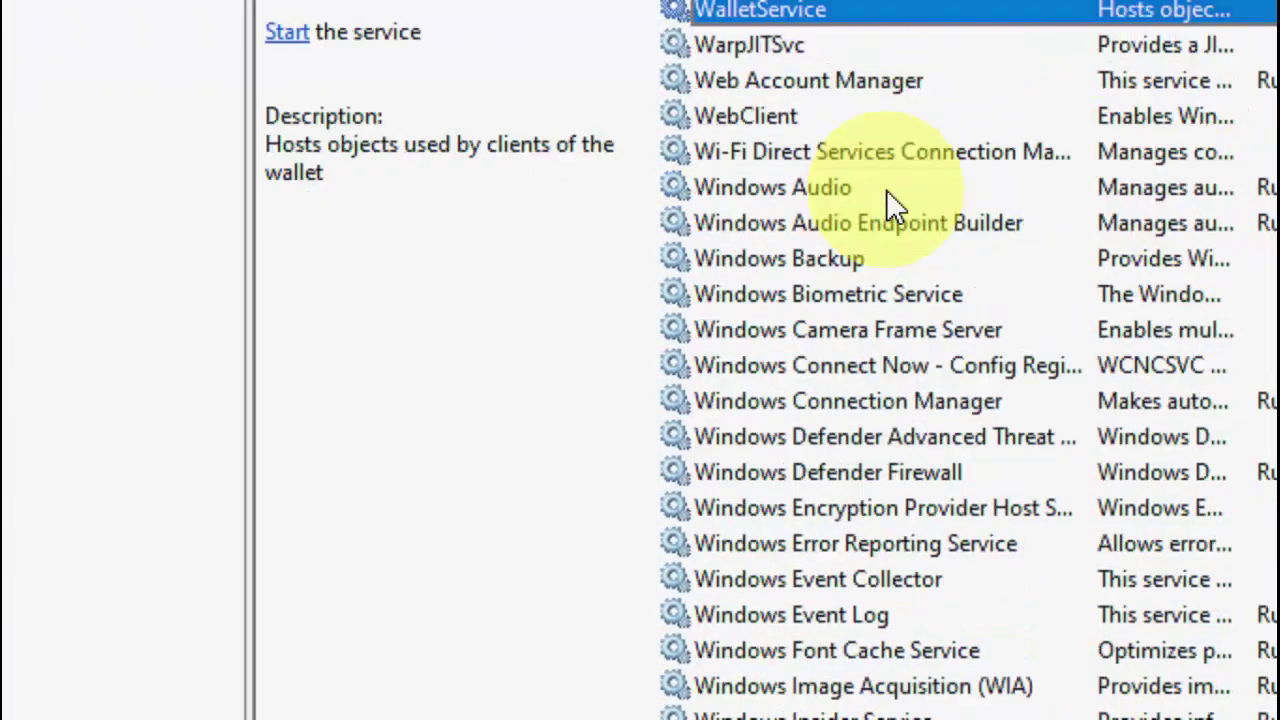
left_click(886, 189)
scroll(886, 440, "down", 5)
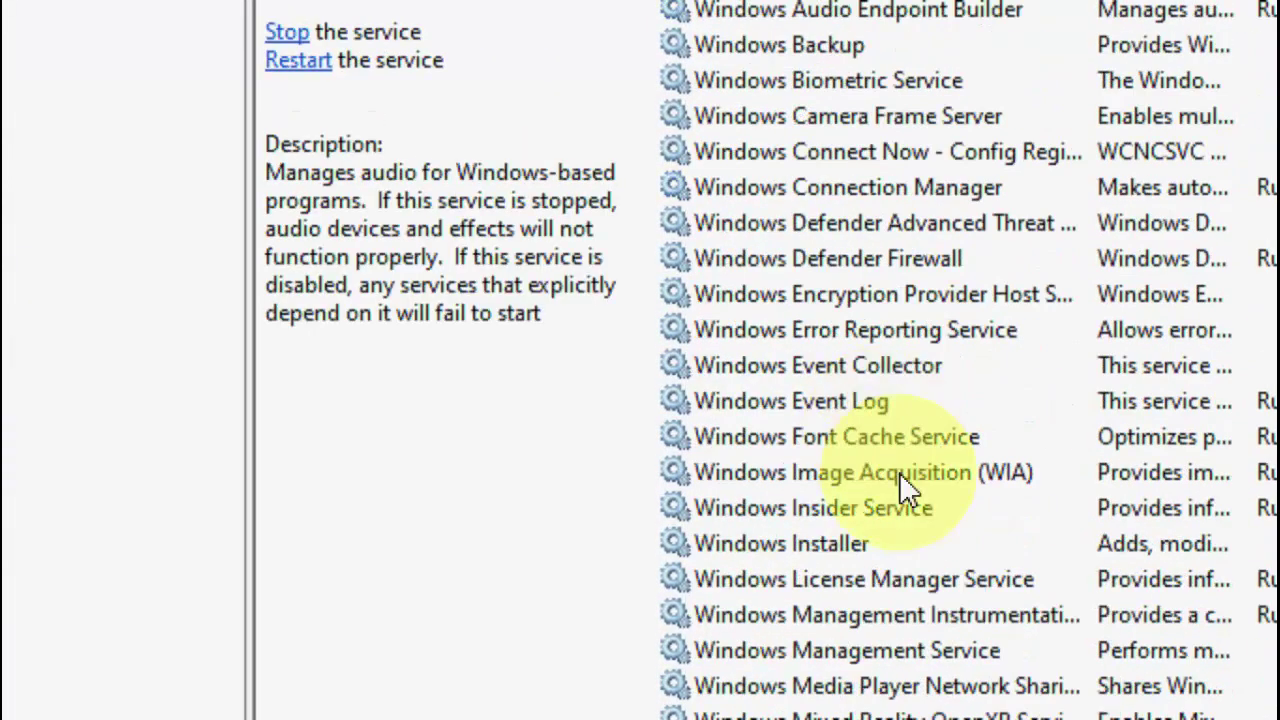
scroll(899, 472, "down", 3)
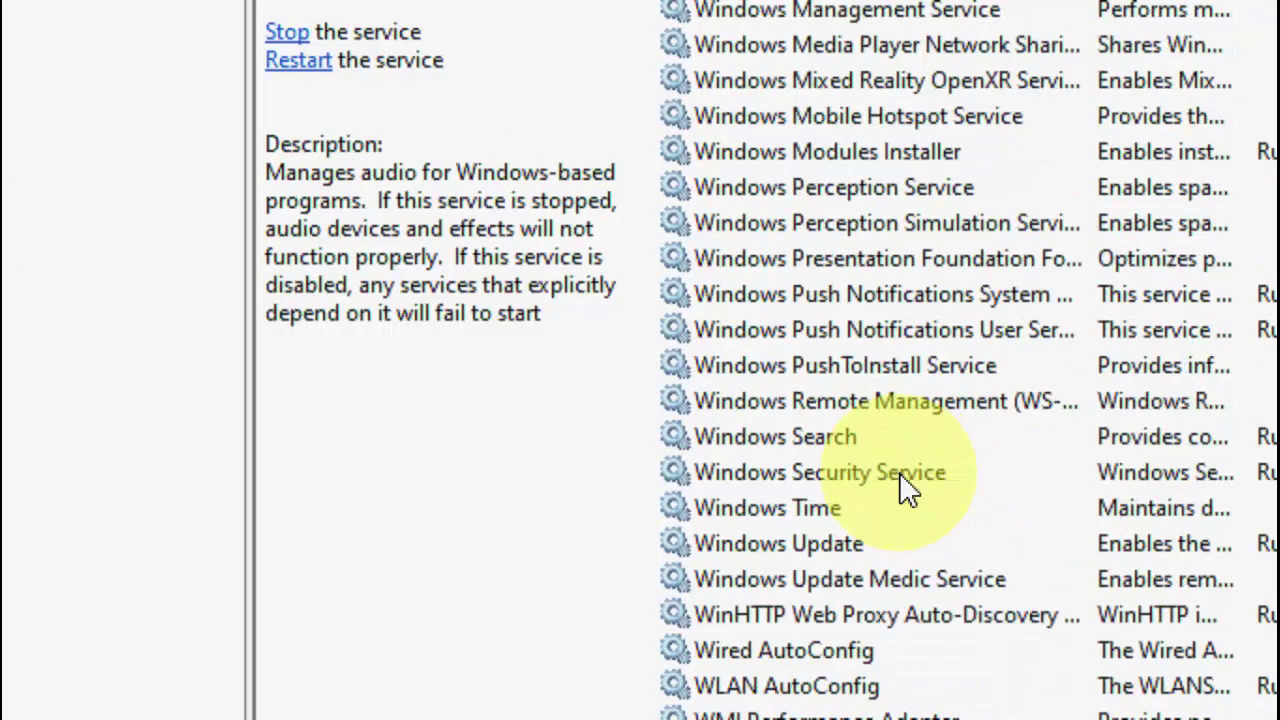
Step: Set the Windows Update service startup type to Automatic, stop and restart it, and apply
double_click(774, 530)
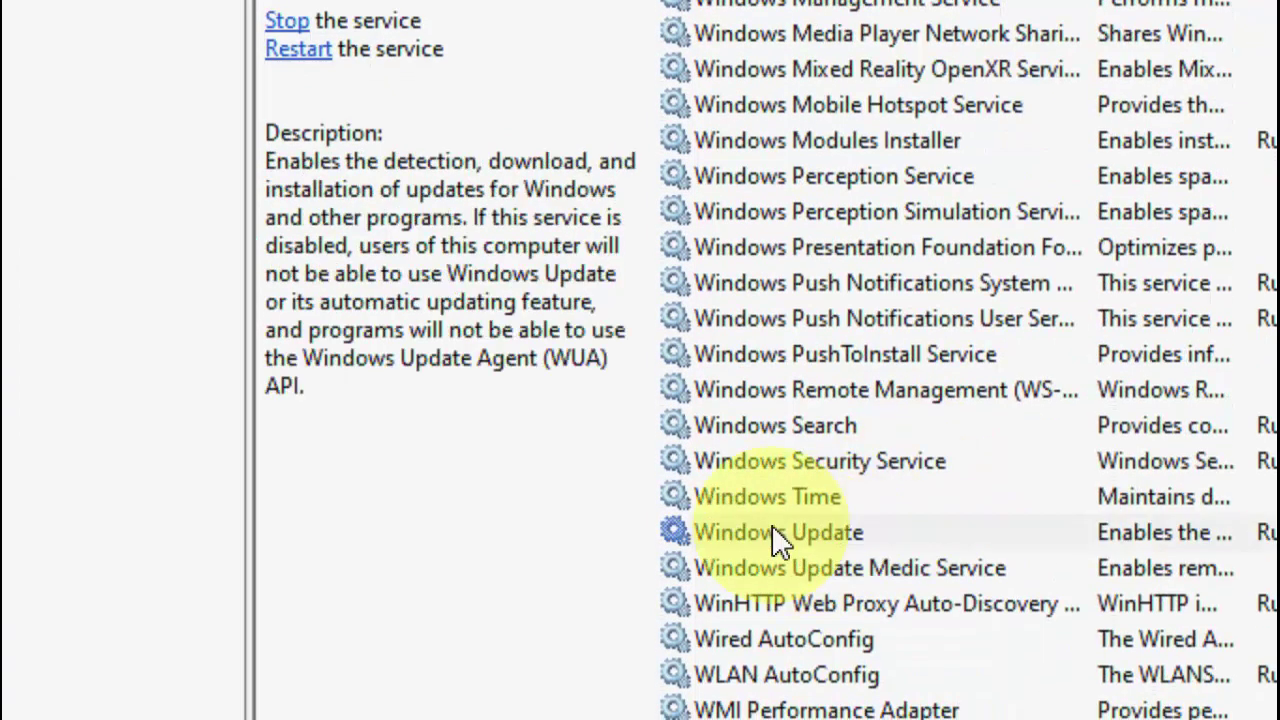
left_click(811, 255)
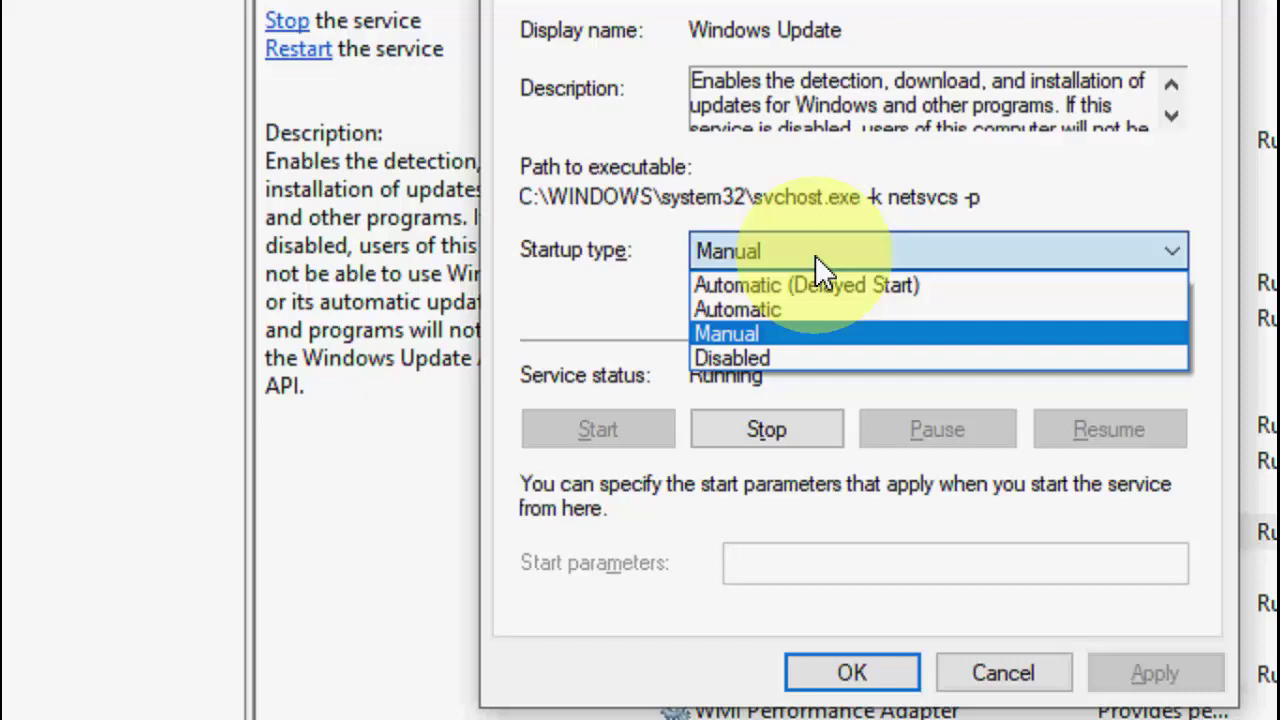
left_click(768, 315)
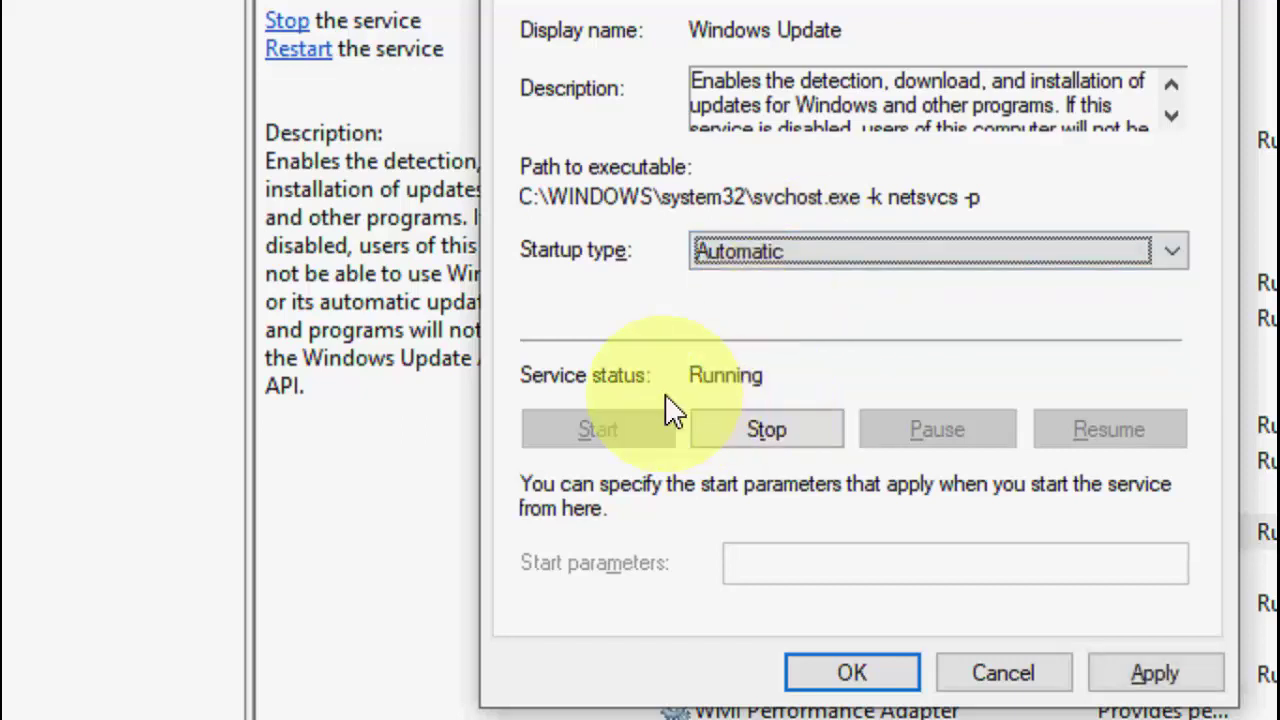
left_click(749, 428)
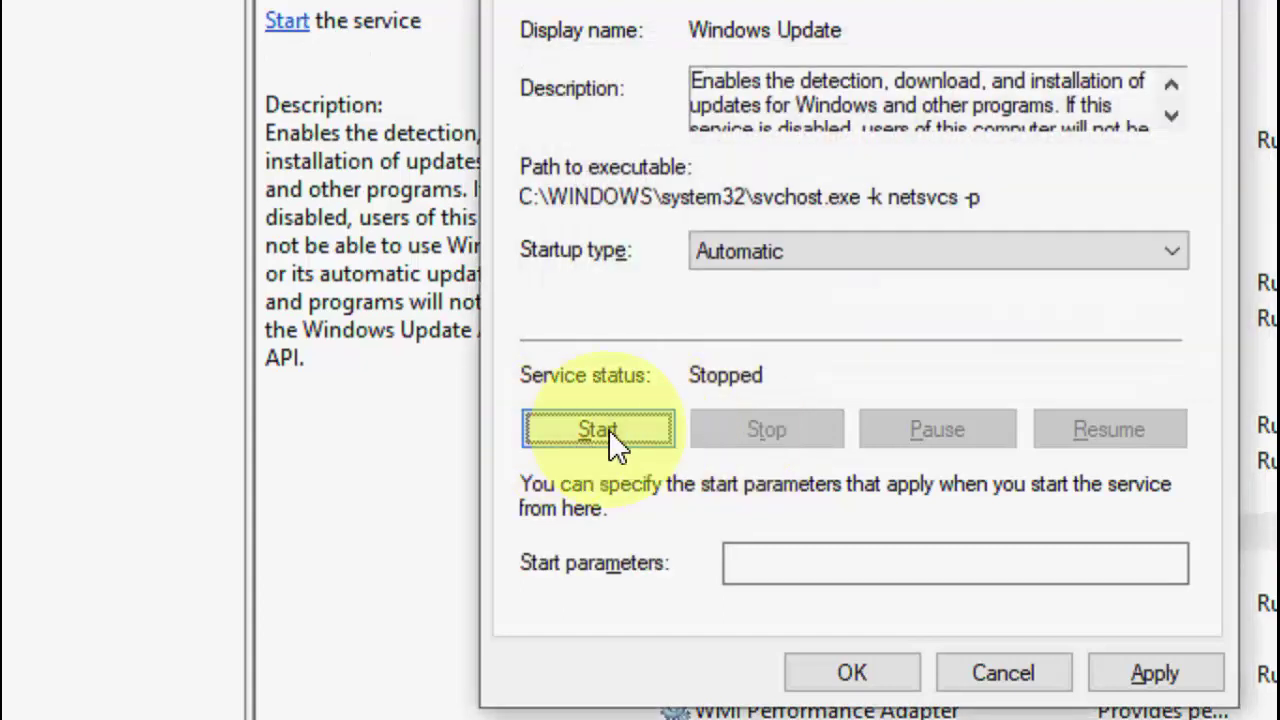
left_click(598, 429)
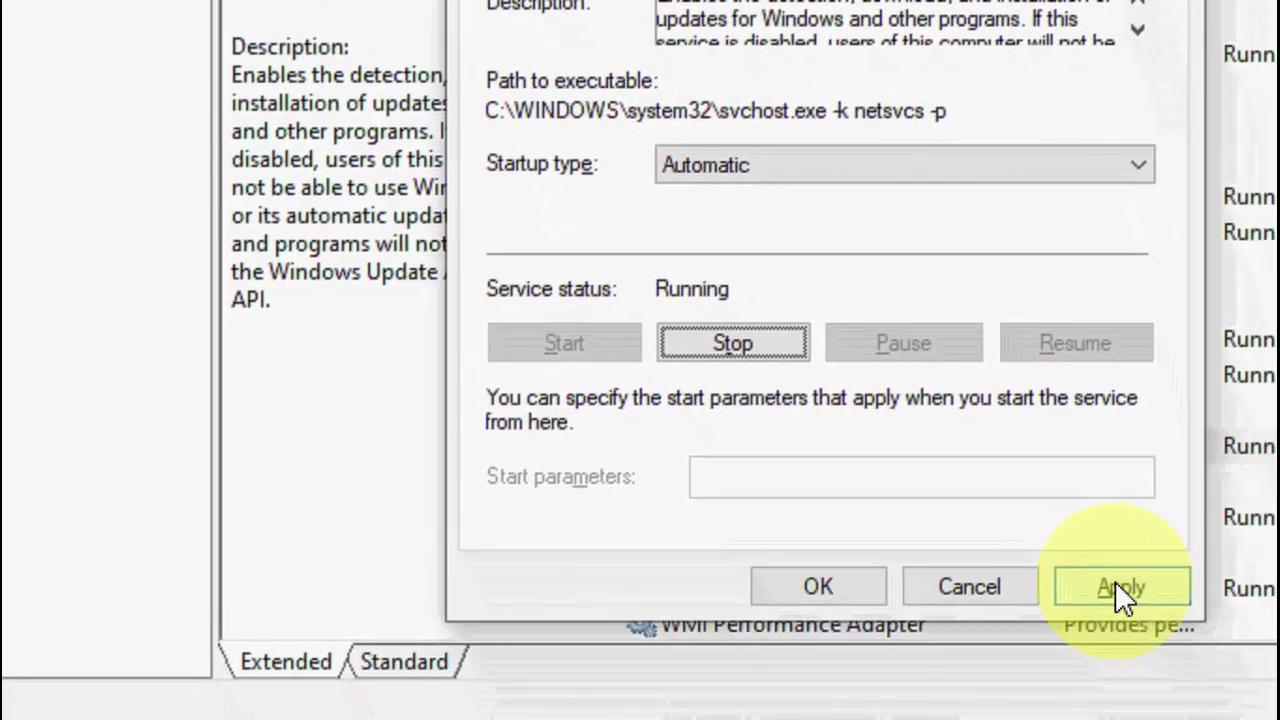
left_click(1155, 672)
left_click(839, 553)
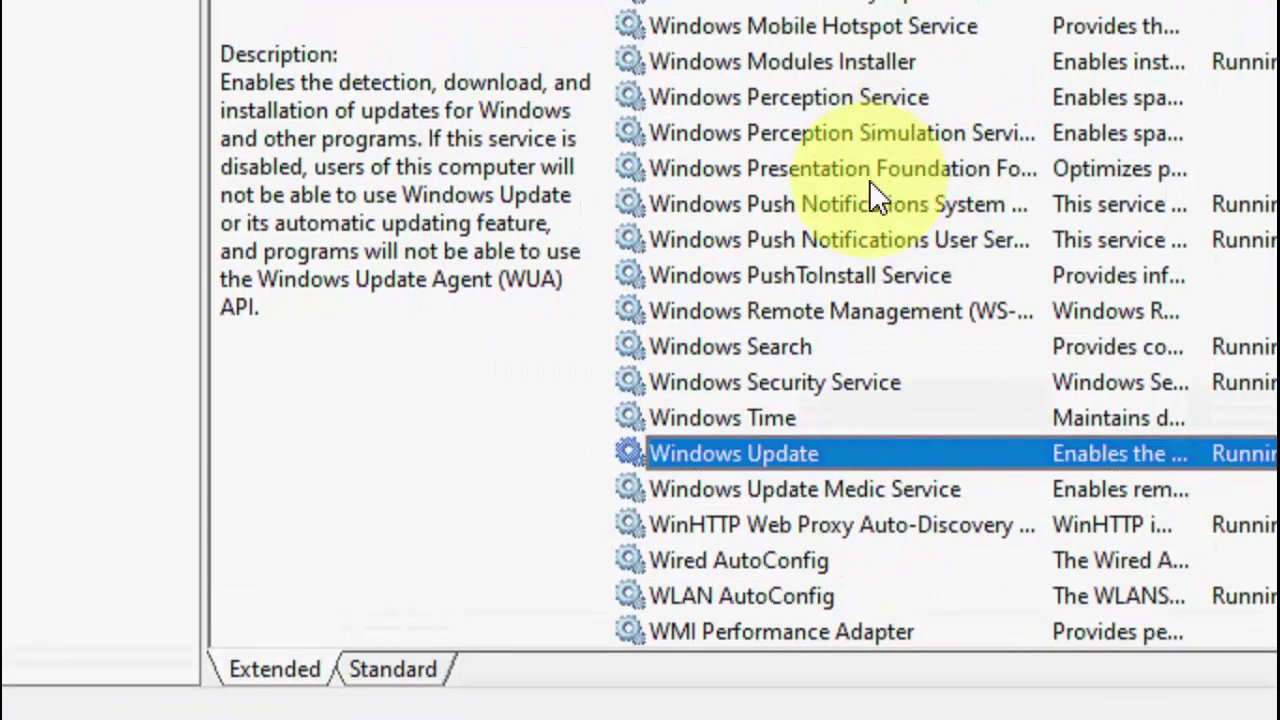
left_click(852, 91)
key("Down")
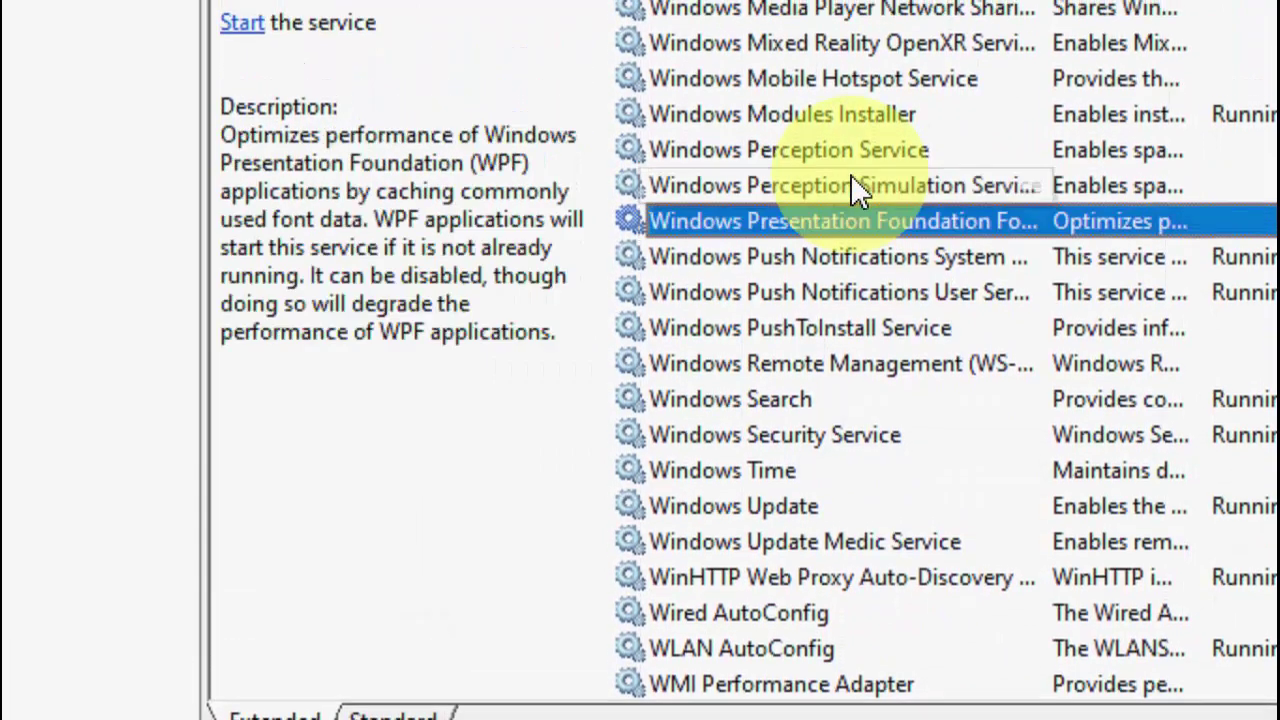
scroll(873, 345, "up", 3)
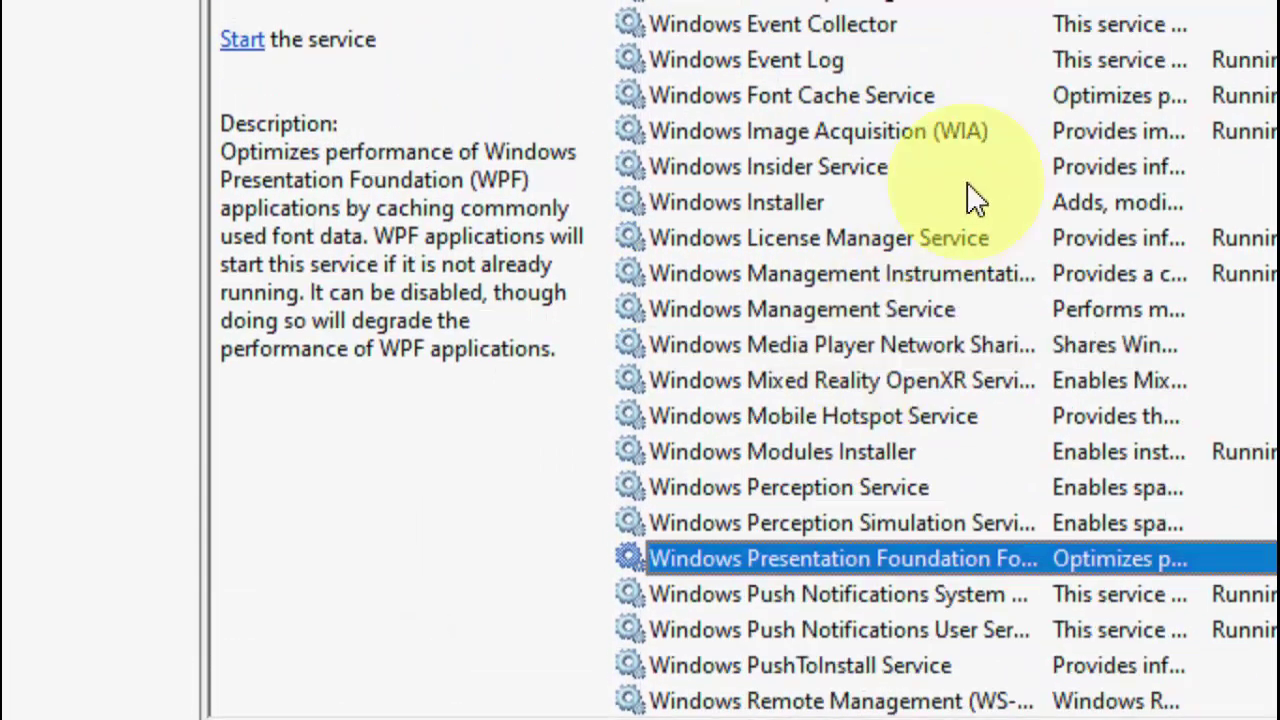
Step: Start the Windows Installer service, then close the Services console
double_click(703, 213)
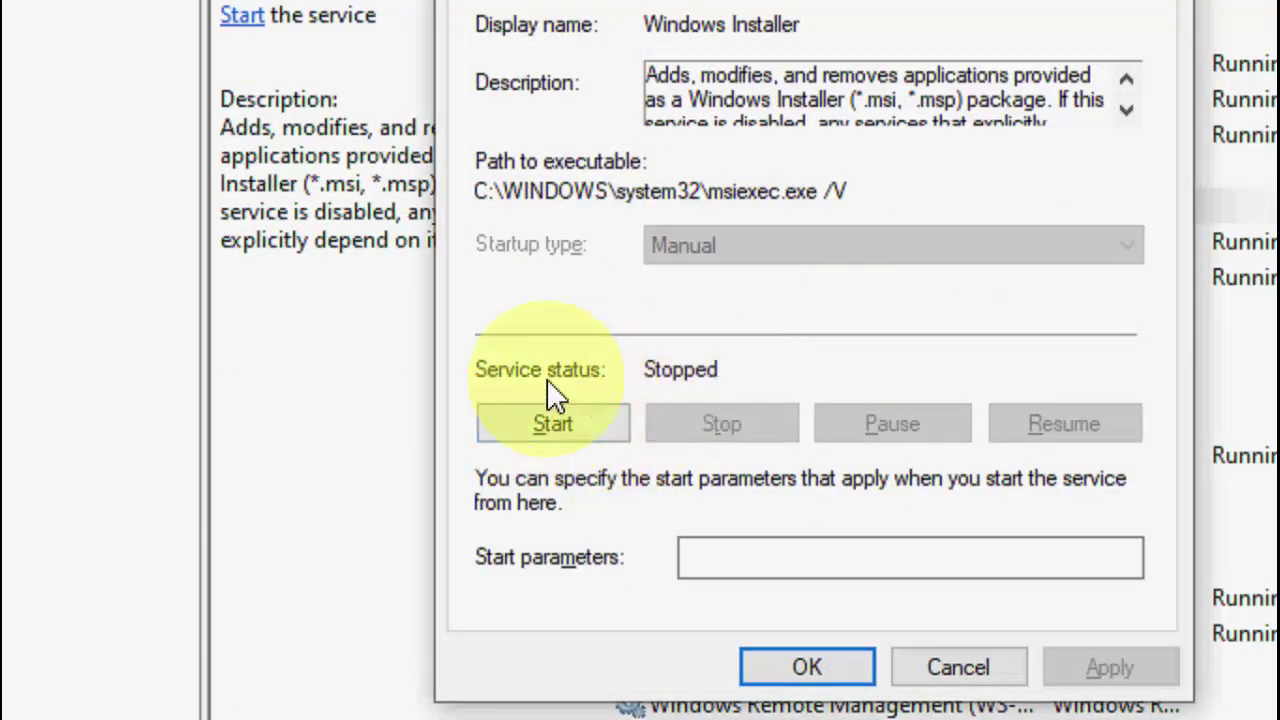
left_click(565, 423)
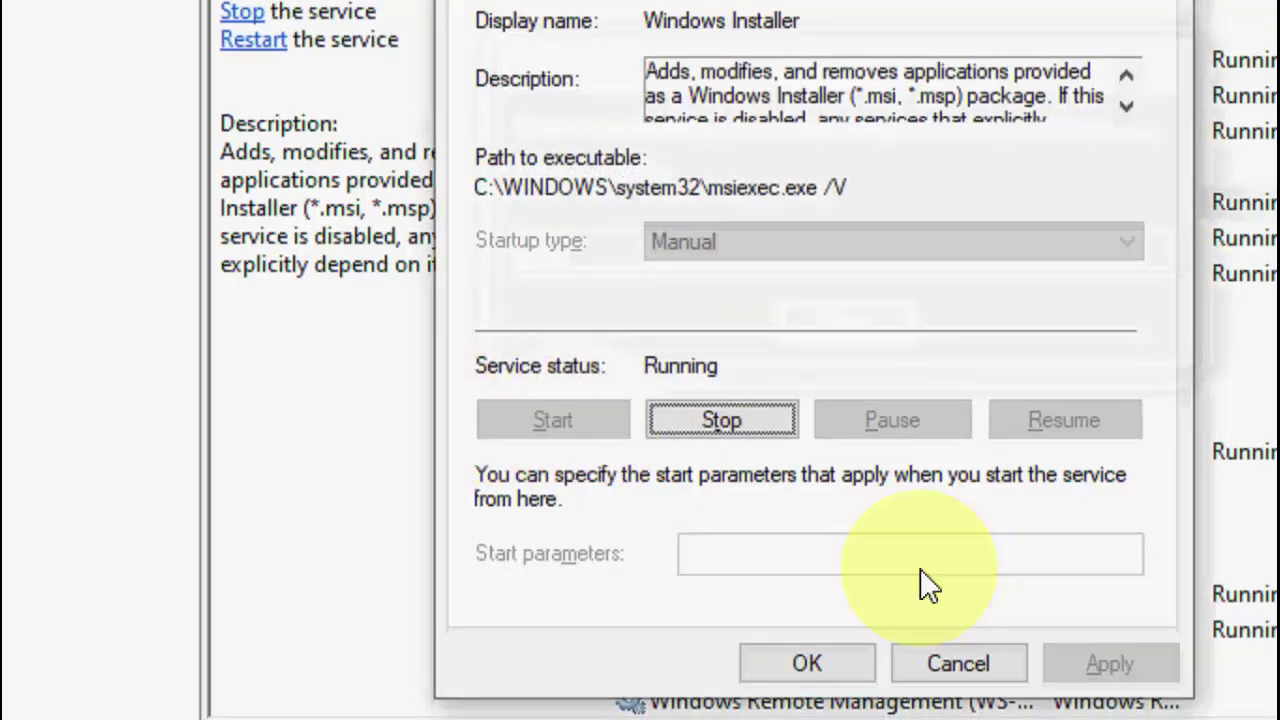
left_click(810, 626)
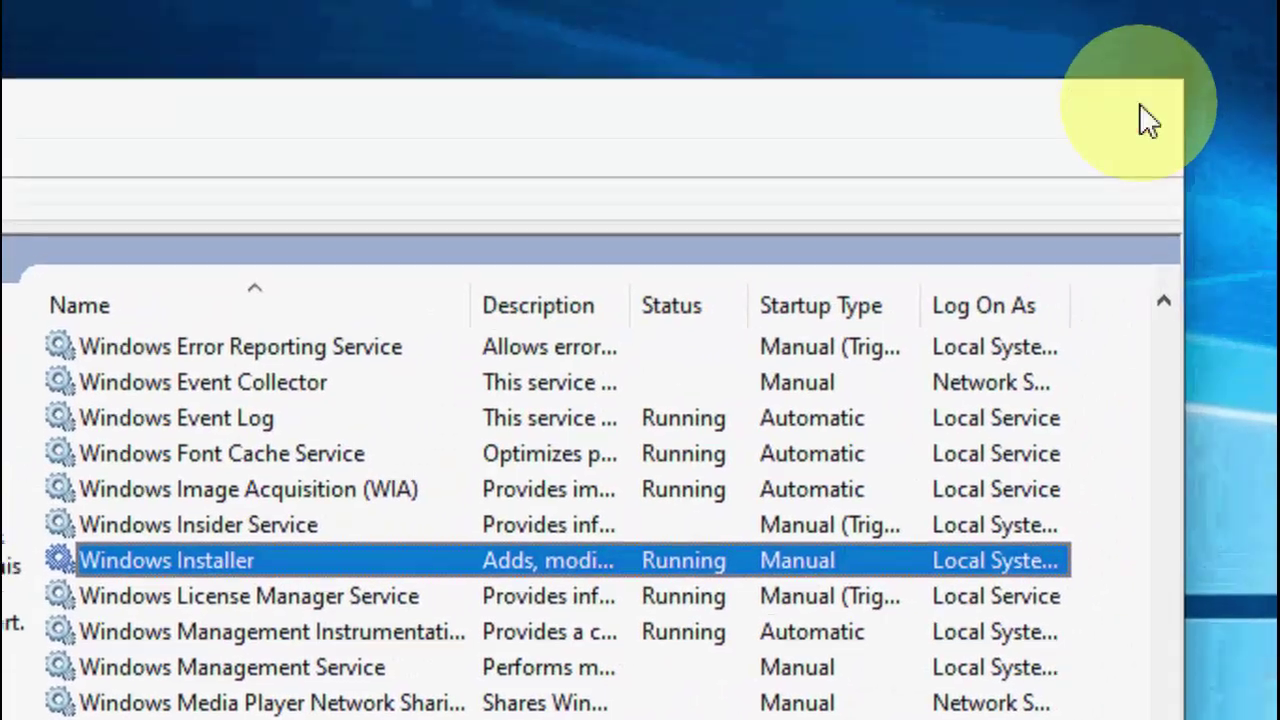
left_click(1161, 55)
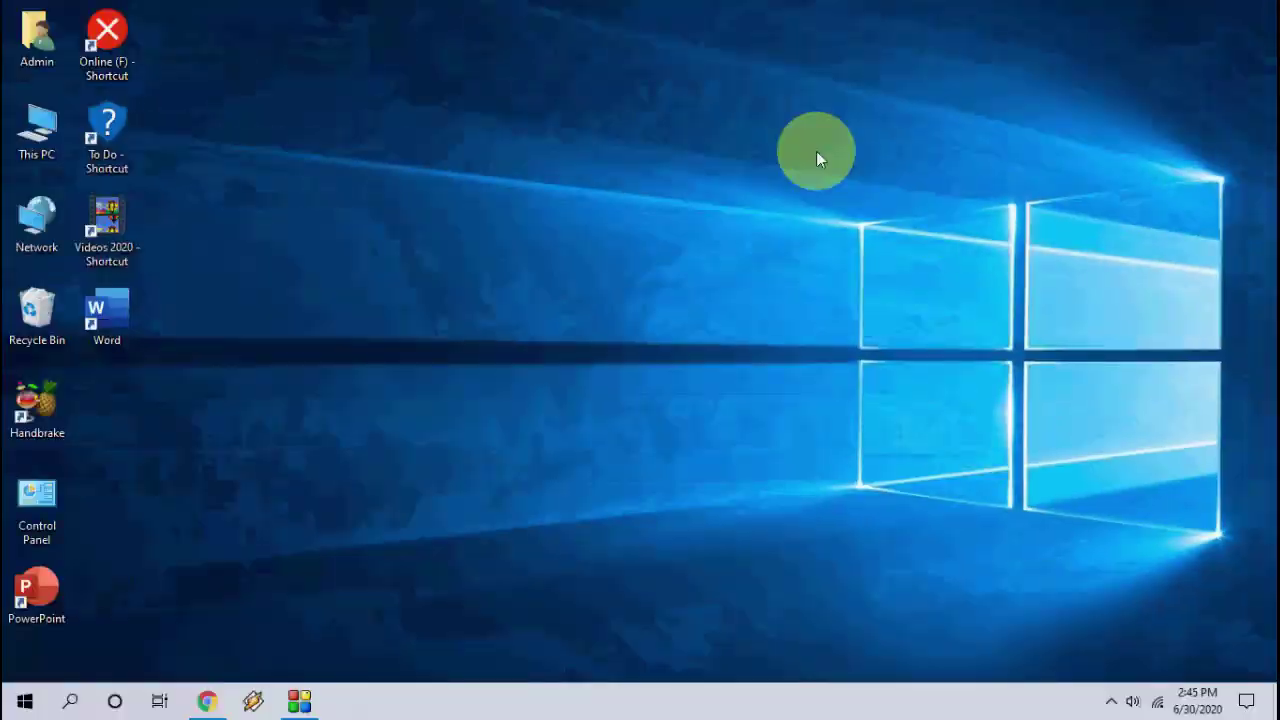
Step: Refresh the desktop and browse through This PC to C:\Windows\SoftwareDistribution
right_click(705, 166)
left_click(733, 221)
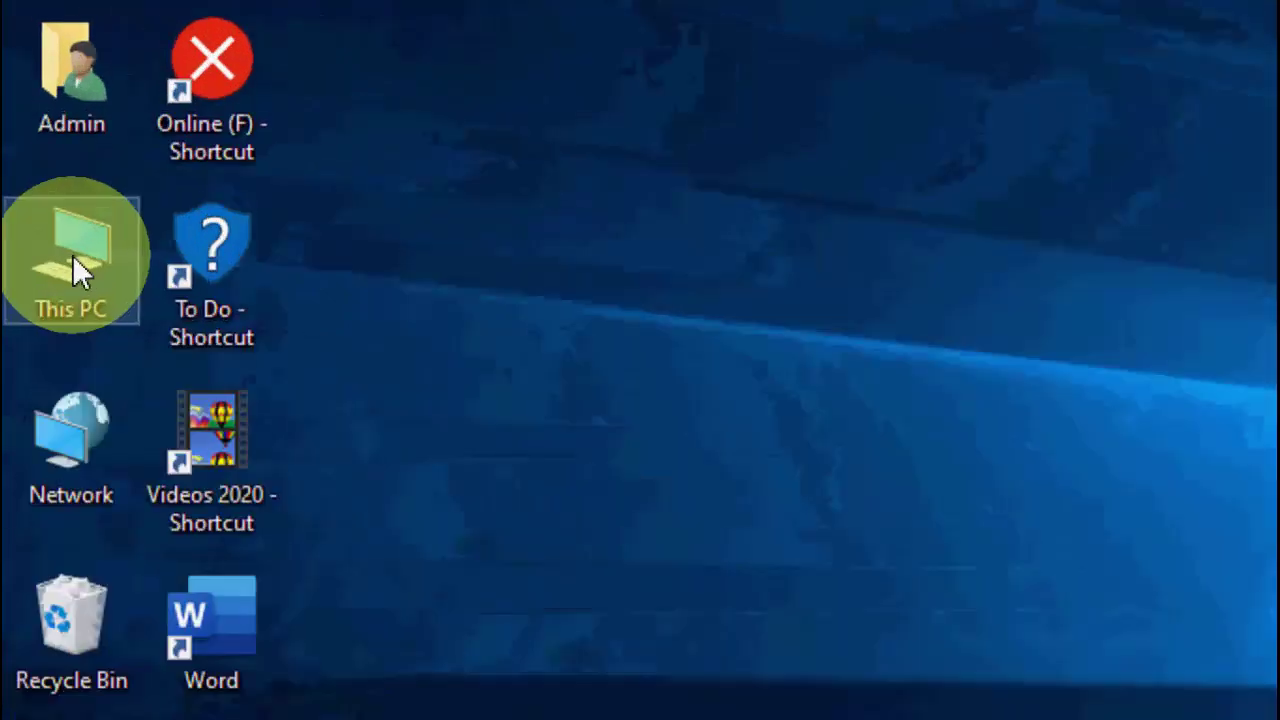
double_click(37, 132)
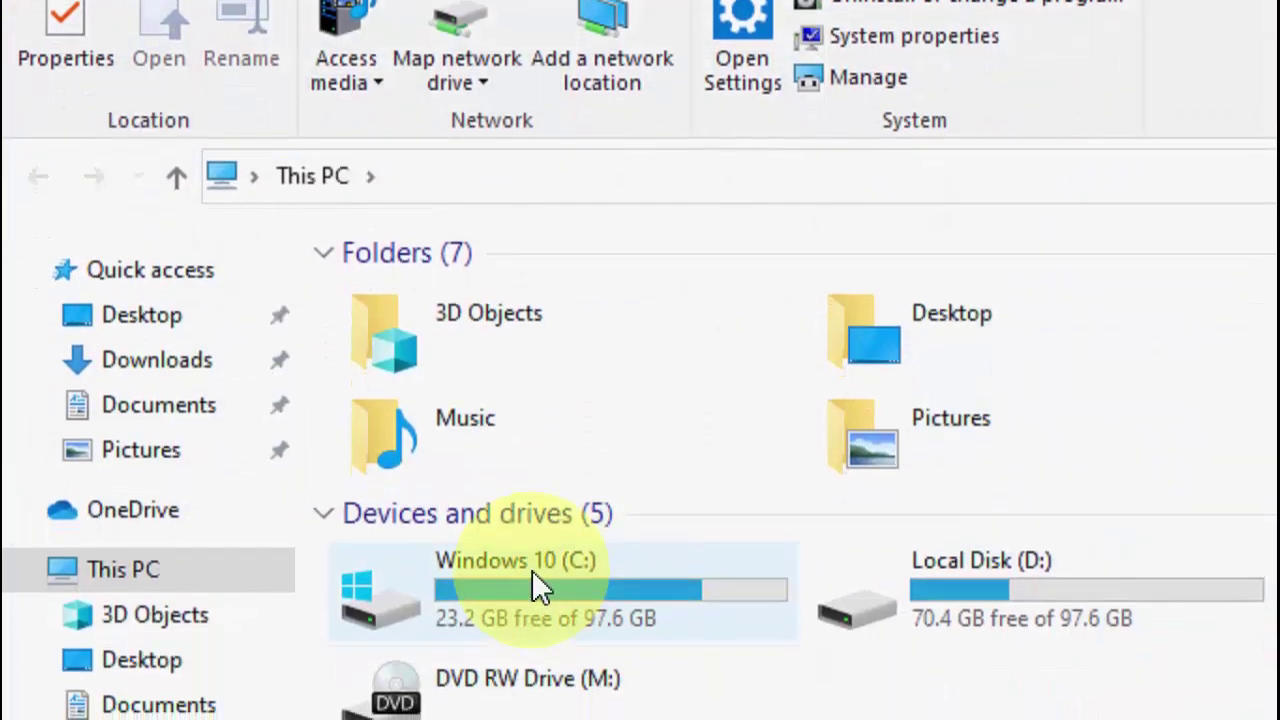
double_click(535, 702)
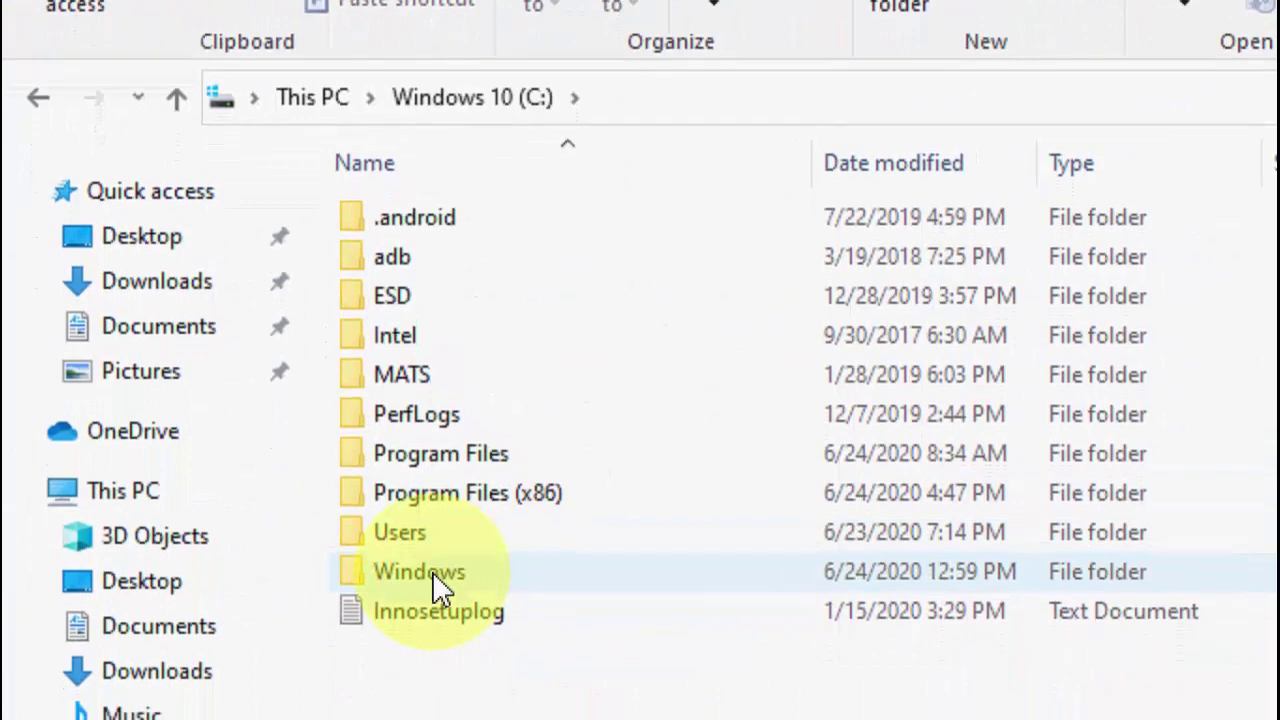
double_click(435, 618)
left_click(437, 543)
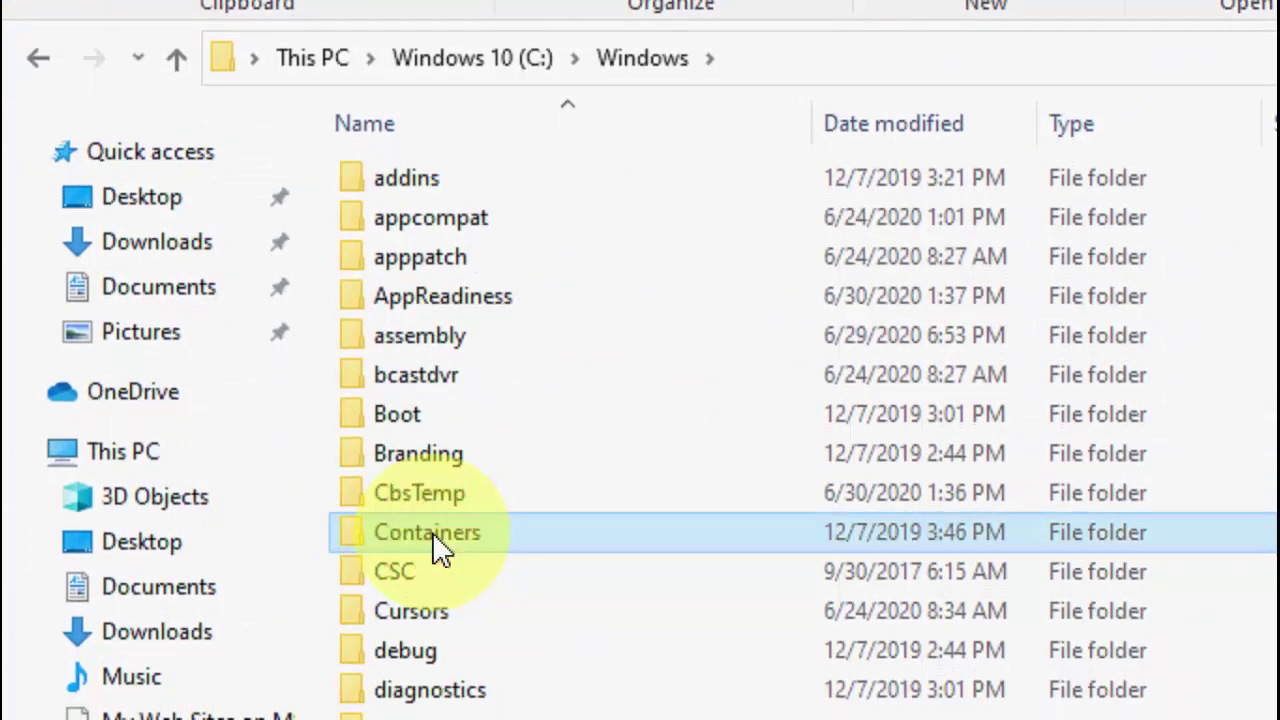
type("so")
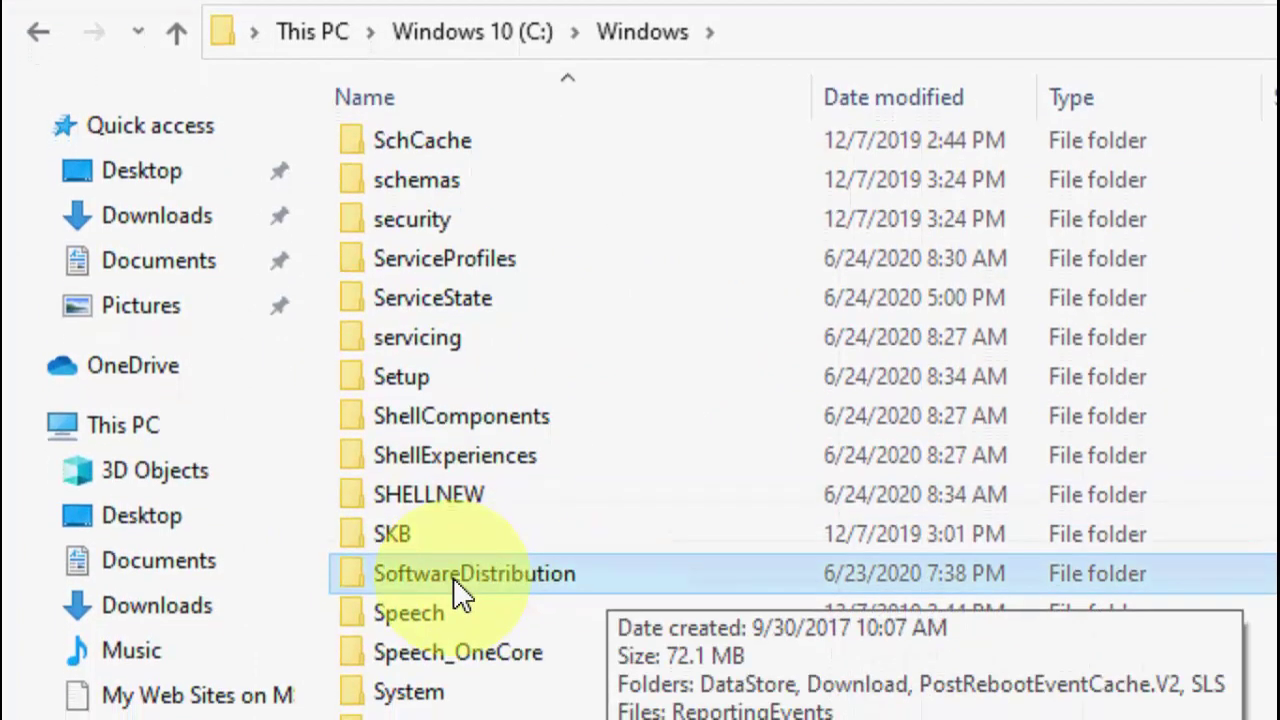
double_click(455, 578)
Step: Delete everything in SoftwareDistribution, skipping all in-use items, then close Explorer and refresh the desktop
key("ctrl+a")
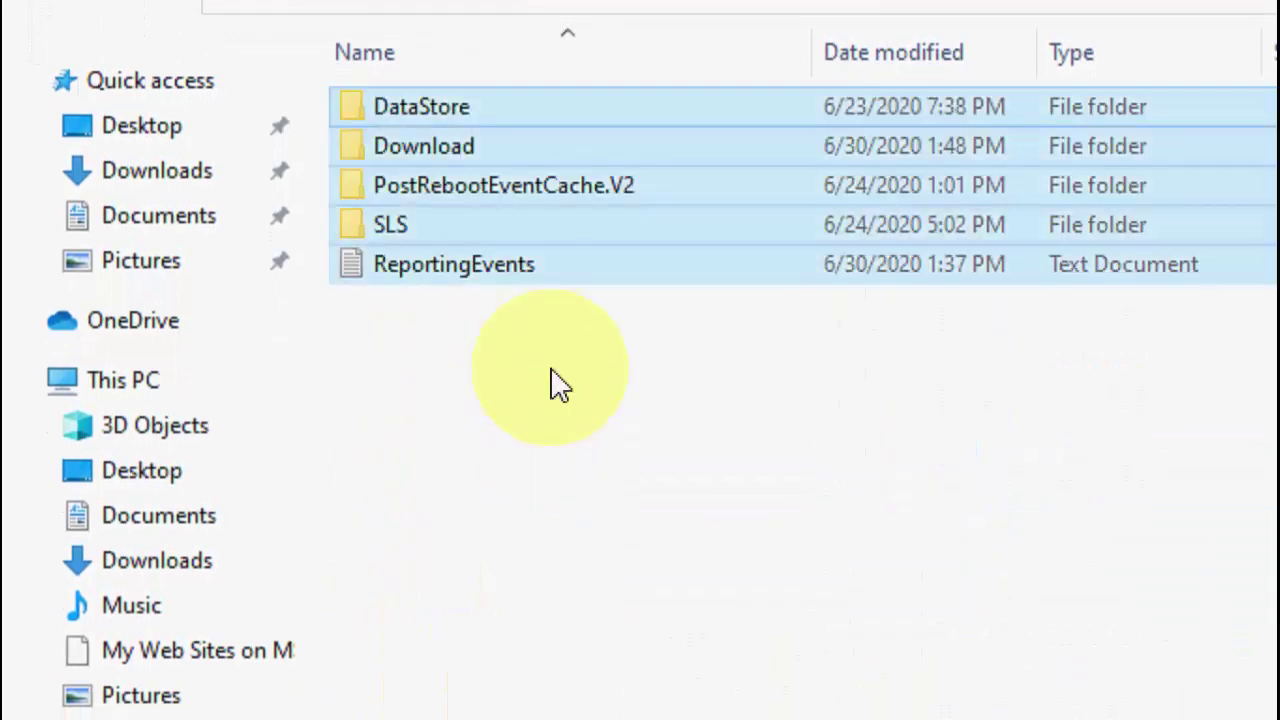
right_click(478, 232)
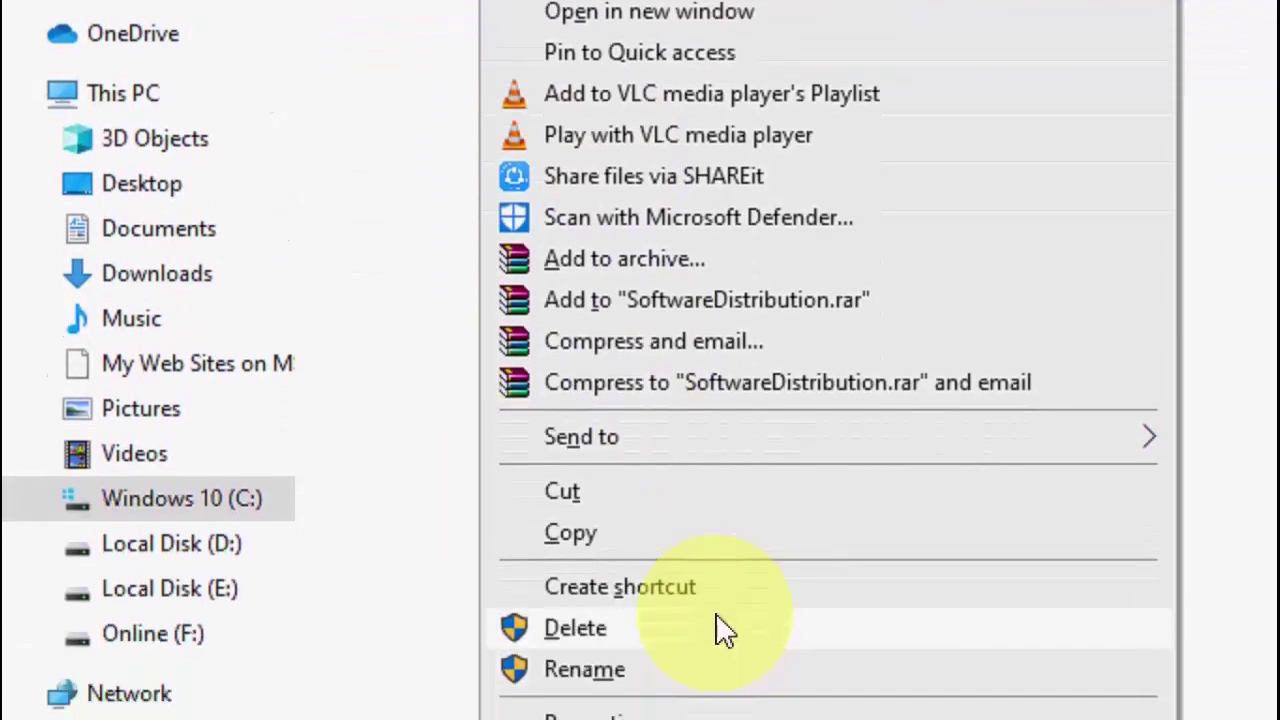
left_click(728, 595)
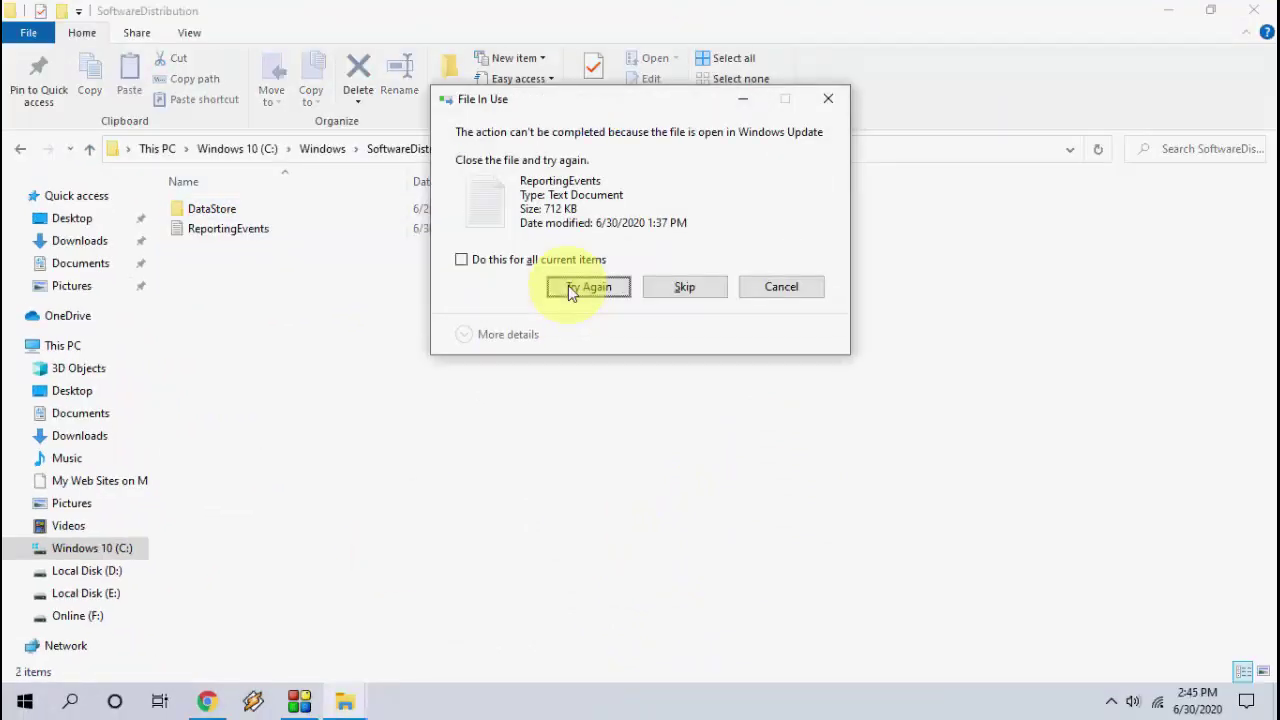
left_click(486, 262)
left_click(683, 290)
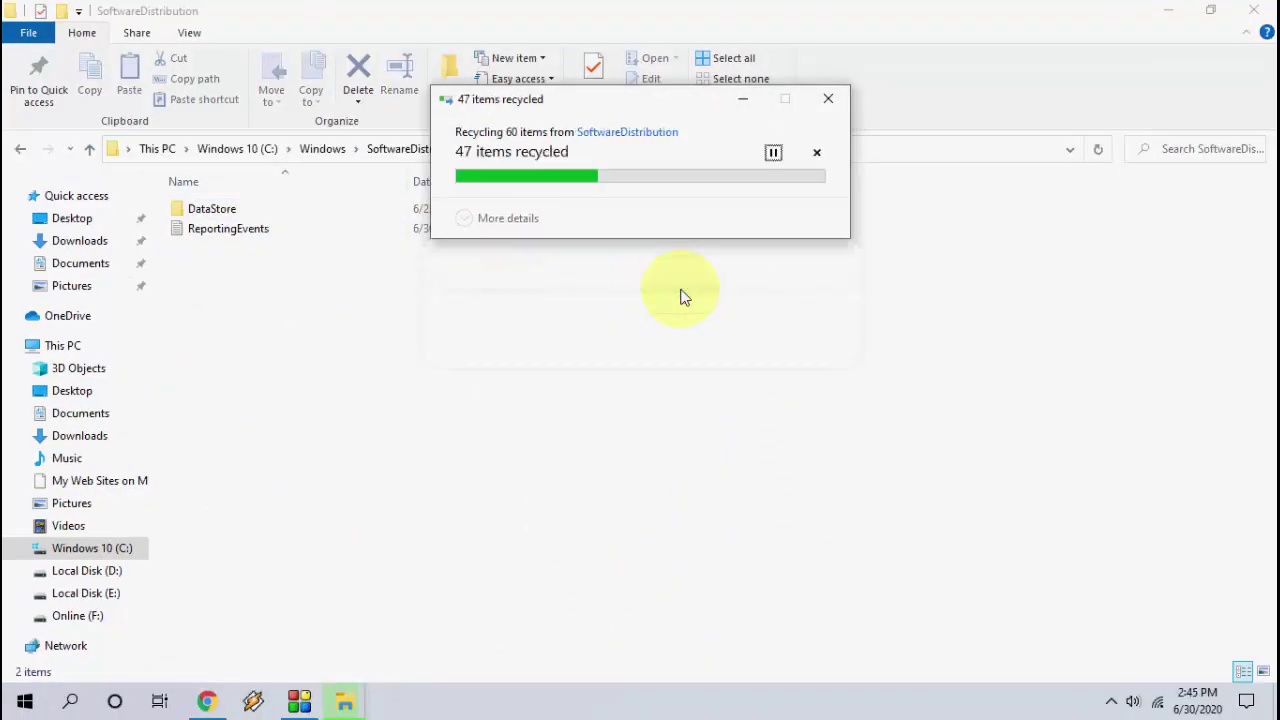
key("Escape")
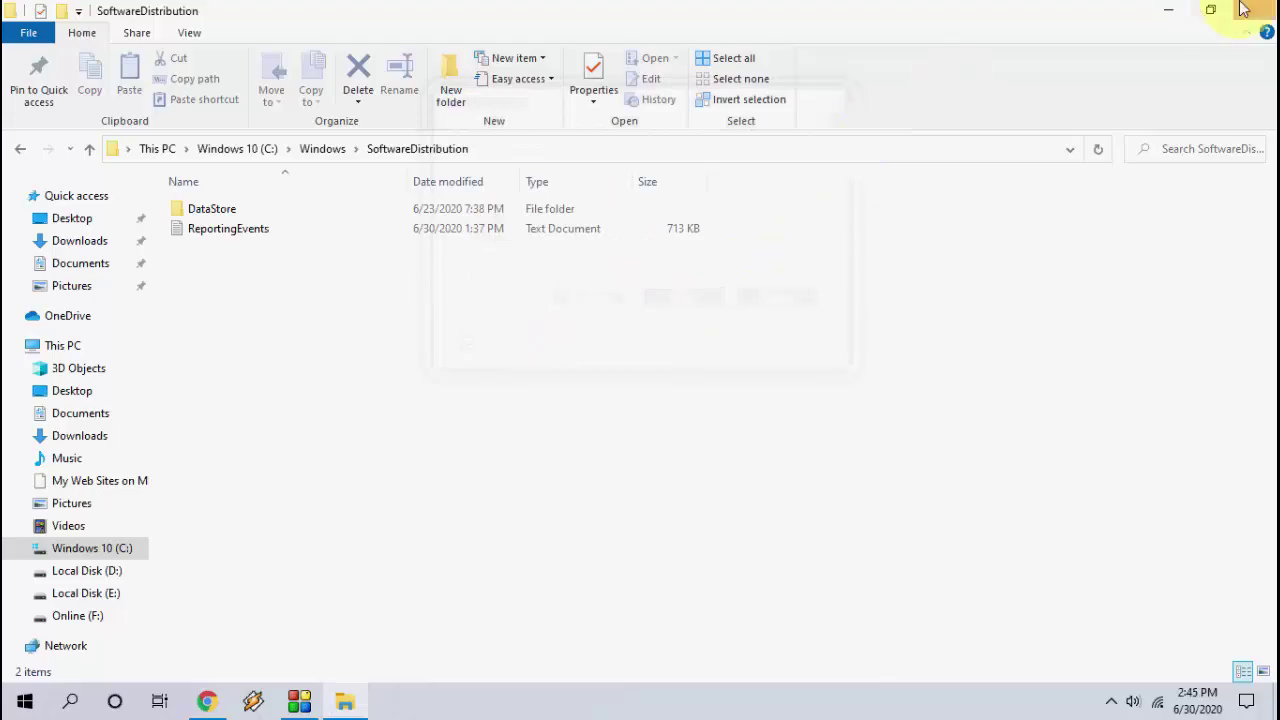
left_click(1253, 10)
right_click(600, 155)
left_click(630, 209)
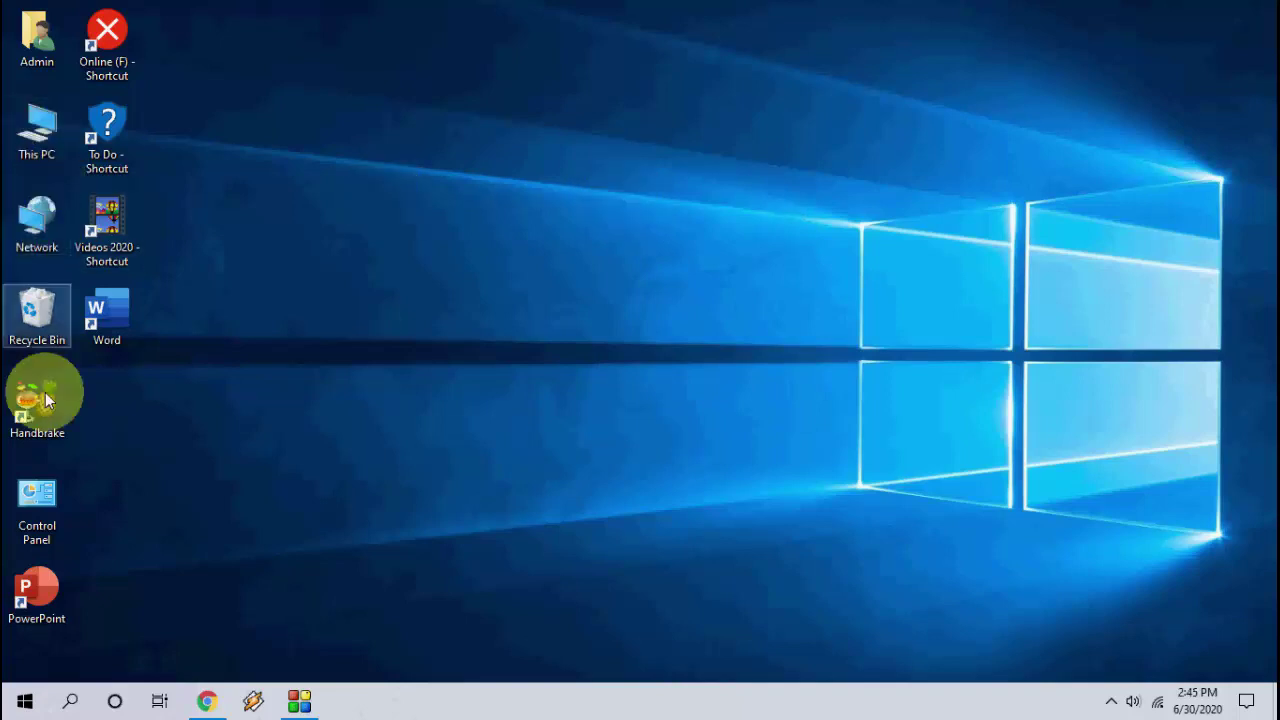
Step: Open Windows Update Advanced options in Settings and review the Microsoft-products and metered-download toggles
left_click(27, 698)
left_click(24, 610)
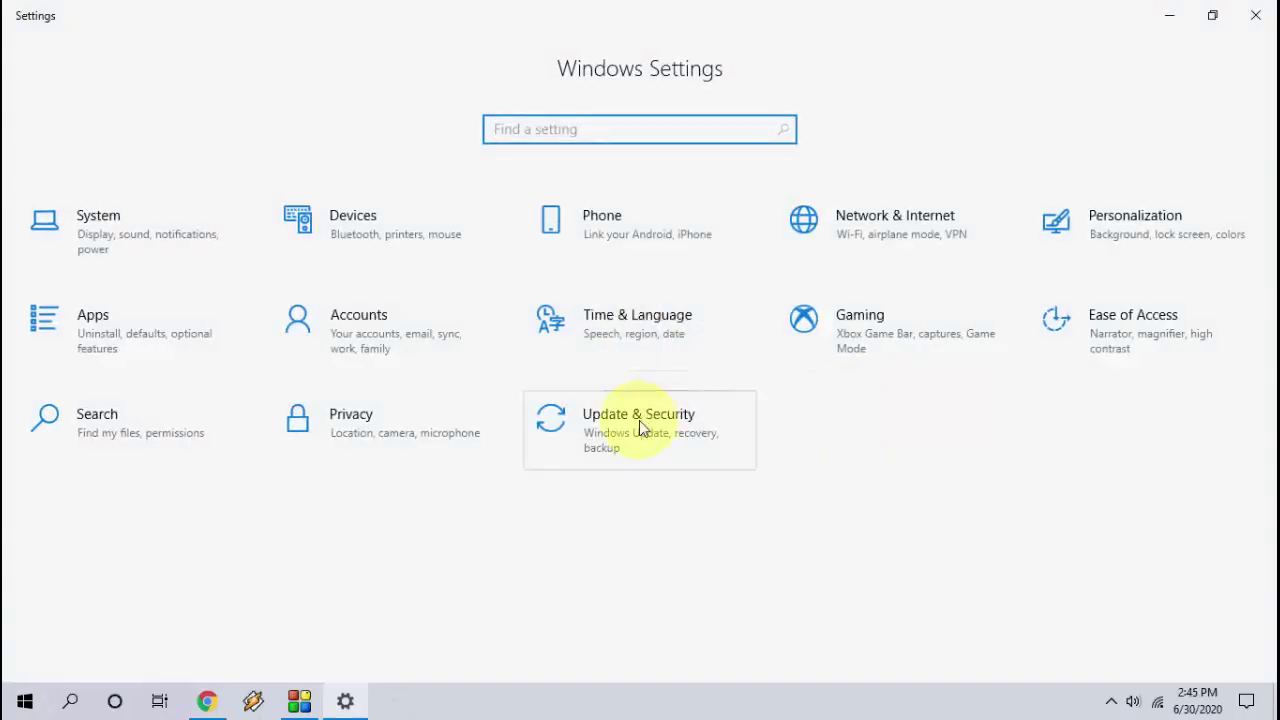
left_click(641, 428)
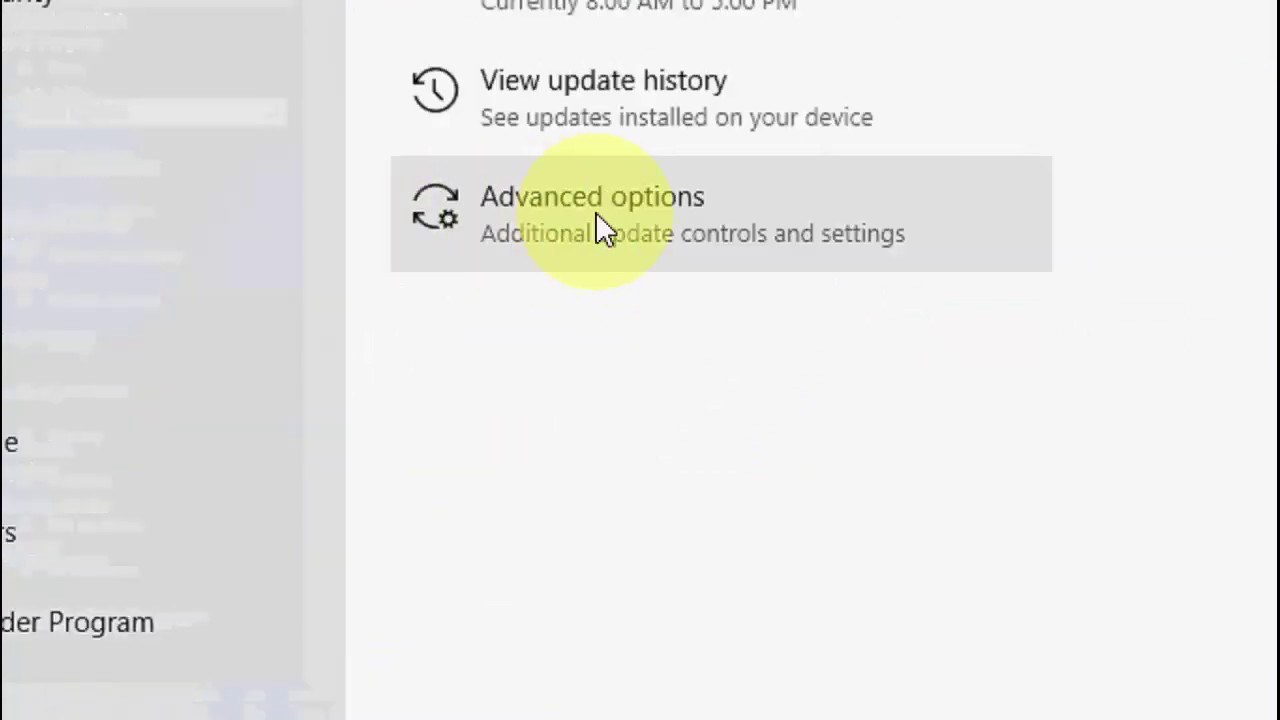
left_click(597, 215)
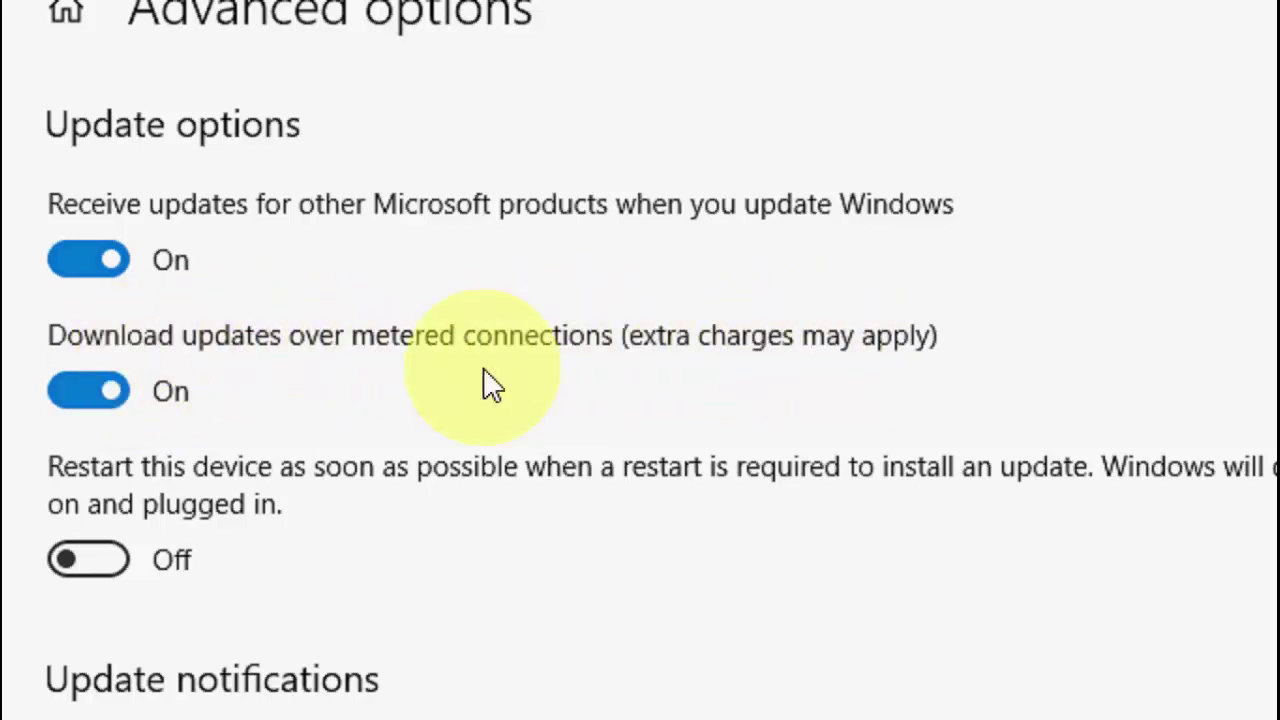
scroll(710, 333, "down", 2)
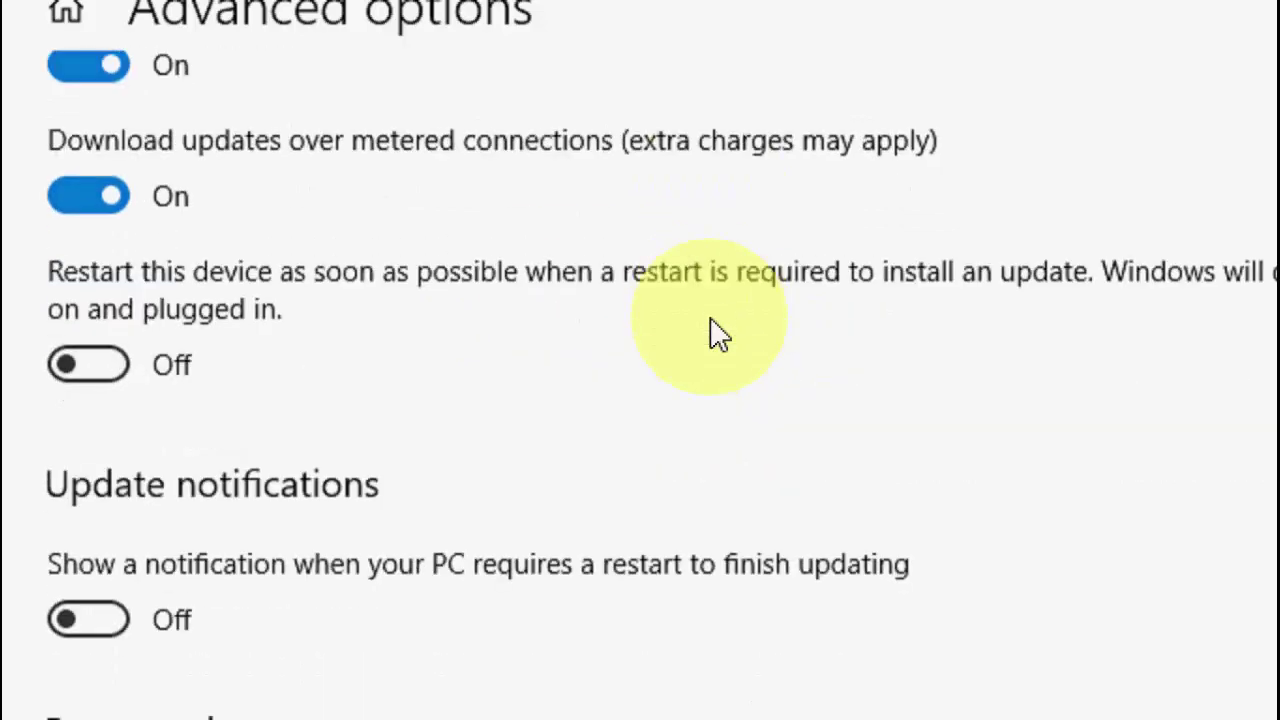
scroll(710, 333, "down", 5)
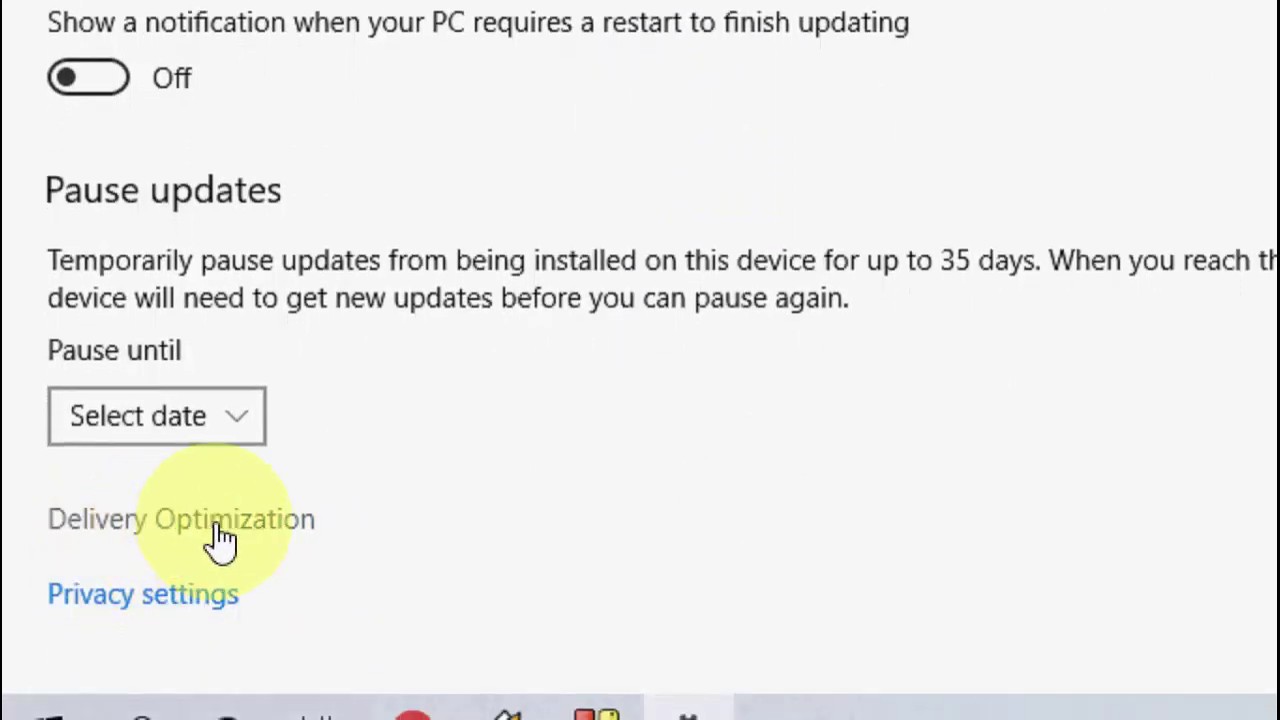
Step: Open Delivery Optimization's advanced bandwidth settings, showing the 100% background download limit
left_click(219, 538)
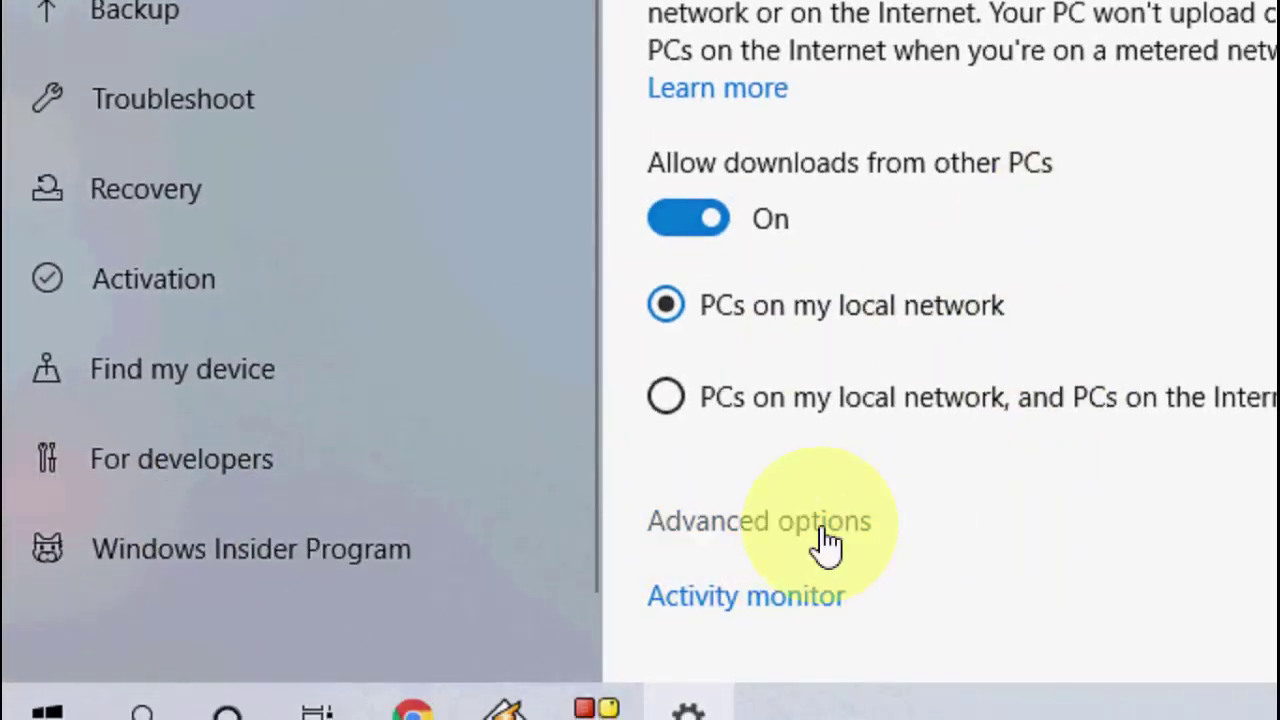
left_click(826, 545)
scroll(620, 140, "down", 1)
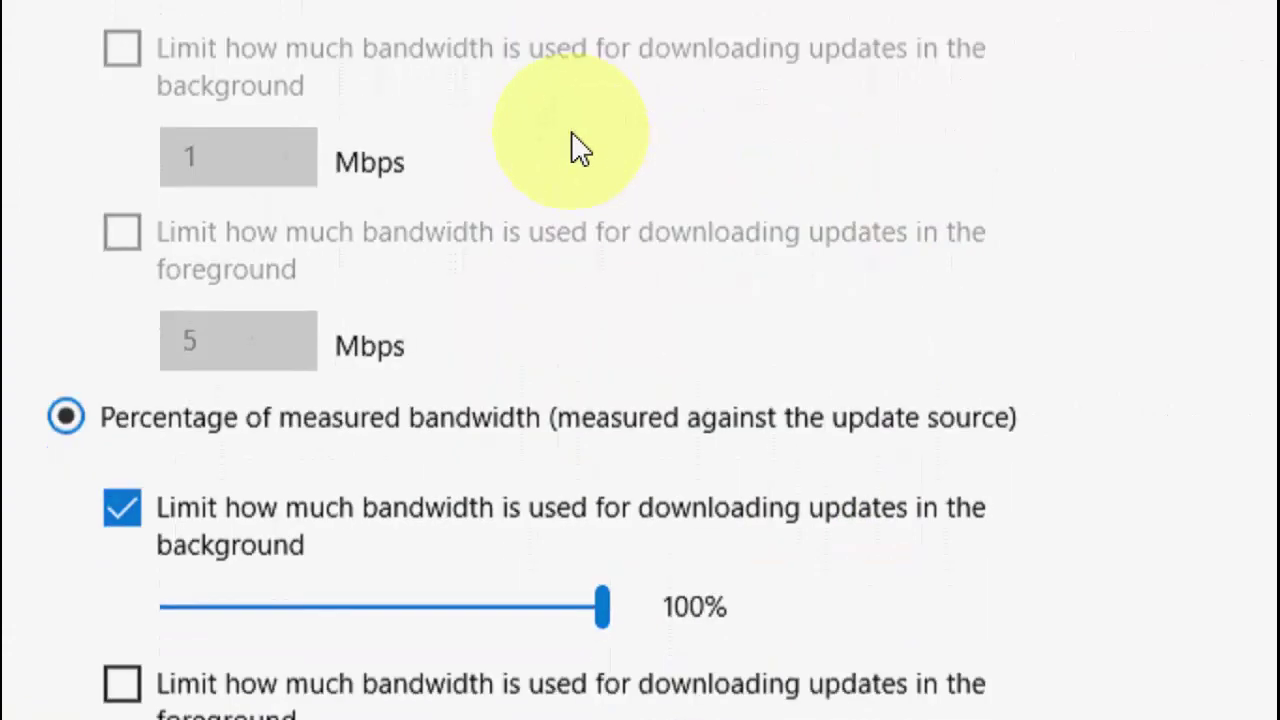
scroll(578, 150, "down", 2)
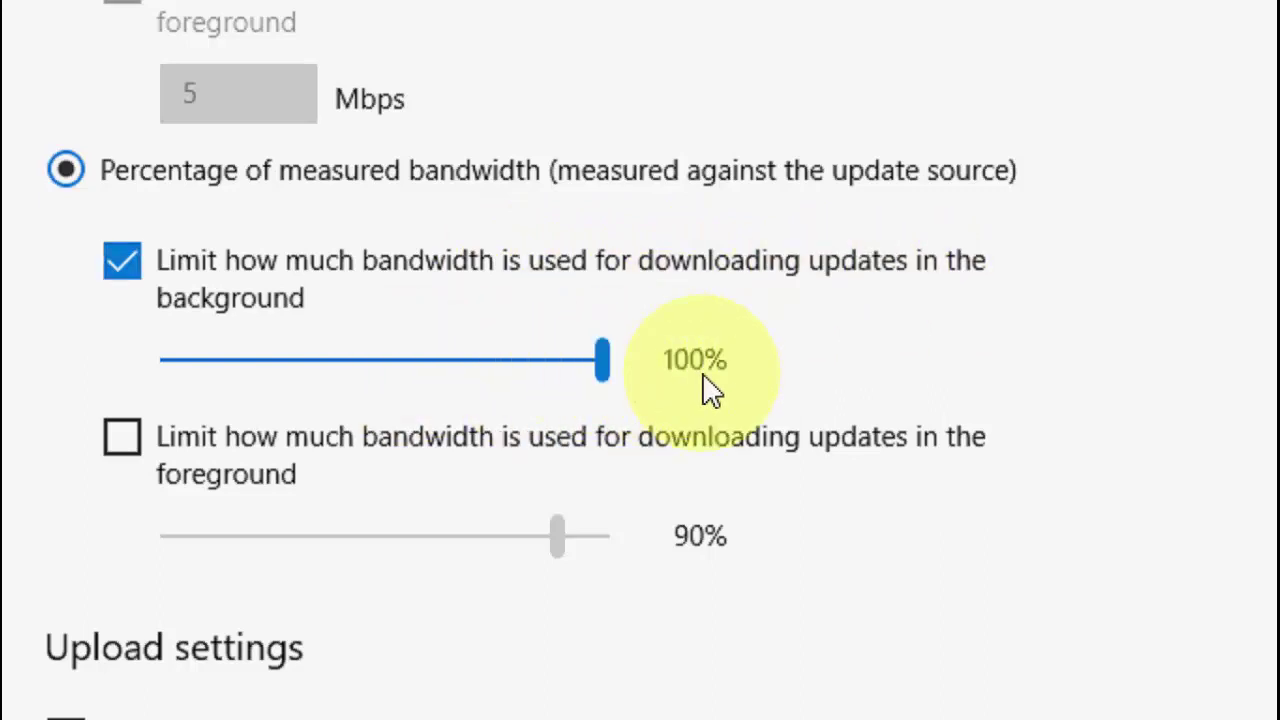
scroll(929, 333, "down", 3)
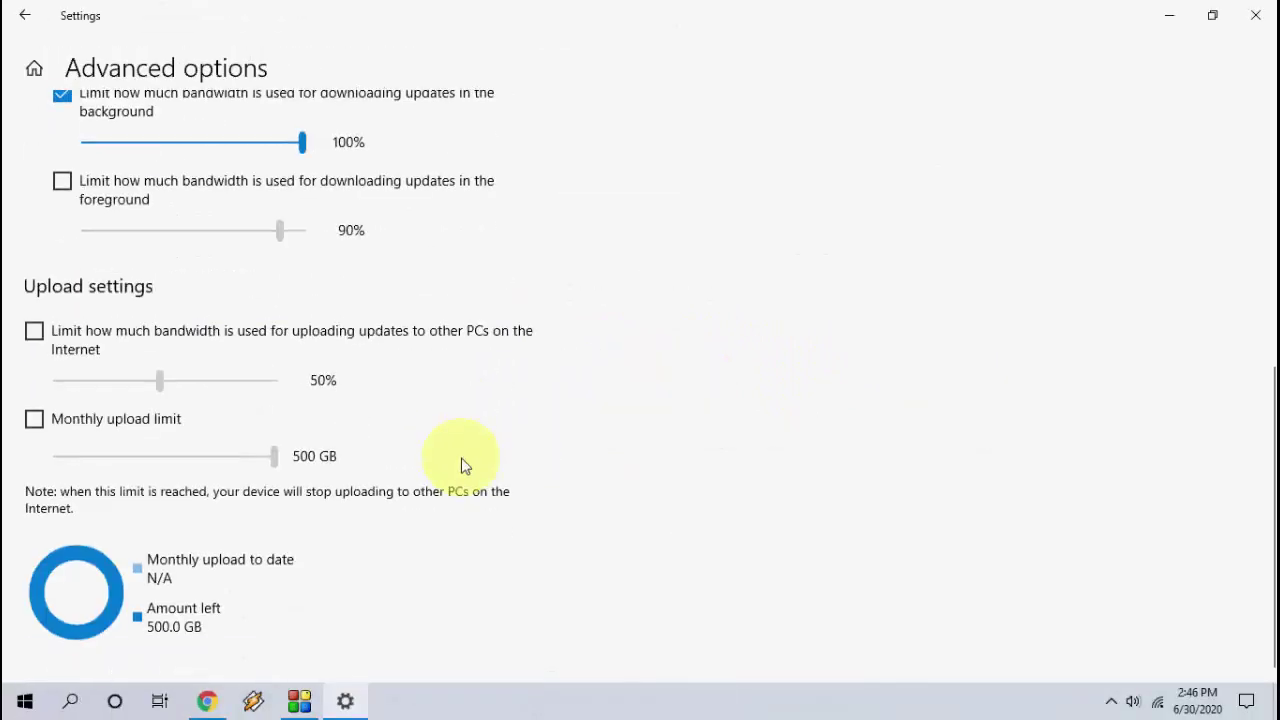
Step: Go back to the Delivery Optimization page, where local-network PC downloads are allowed
left_click(25, 15)
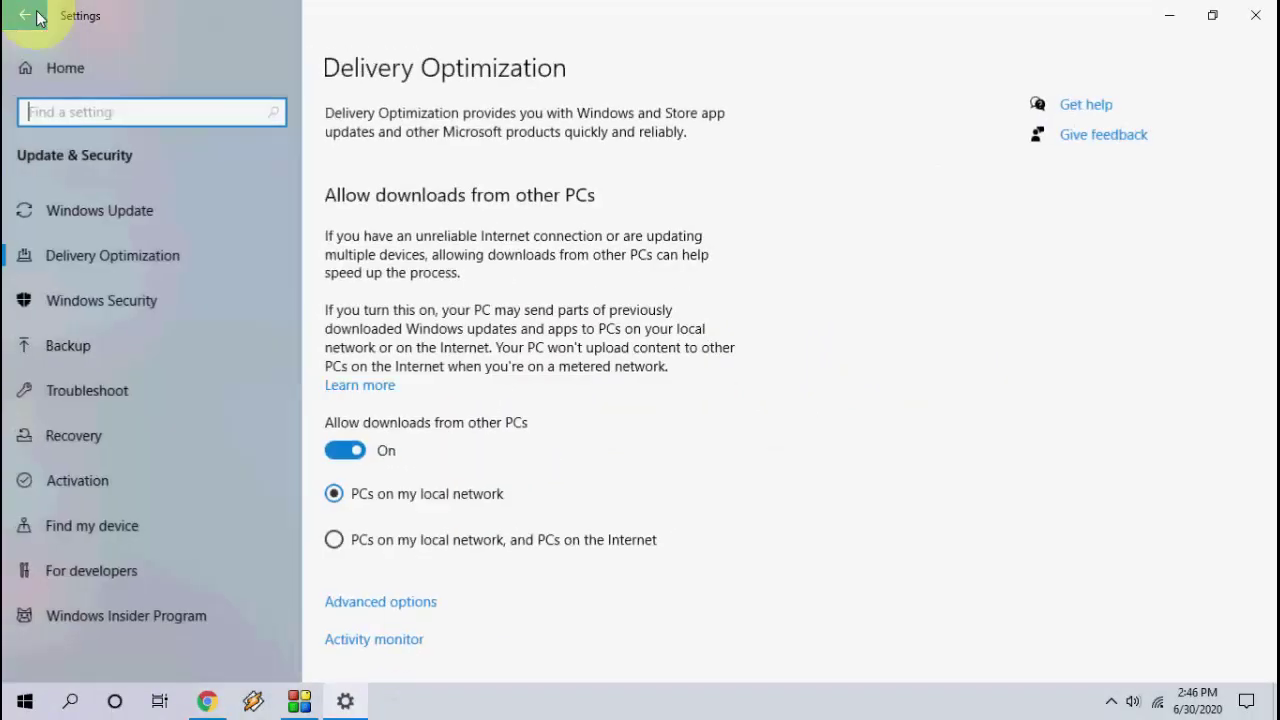